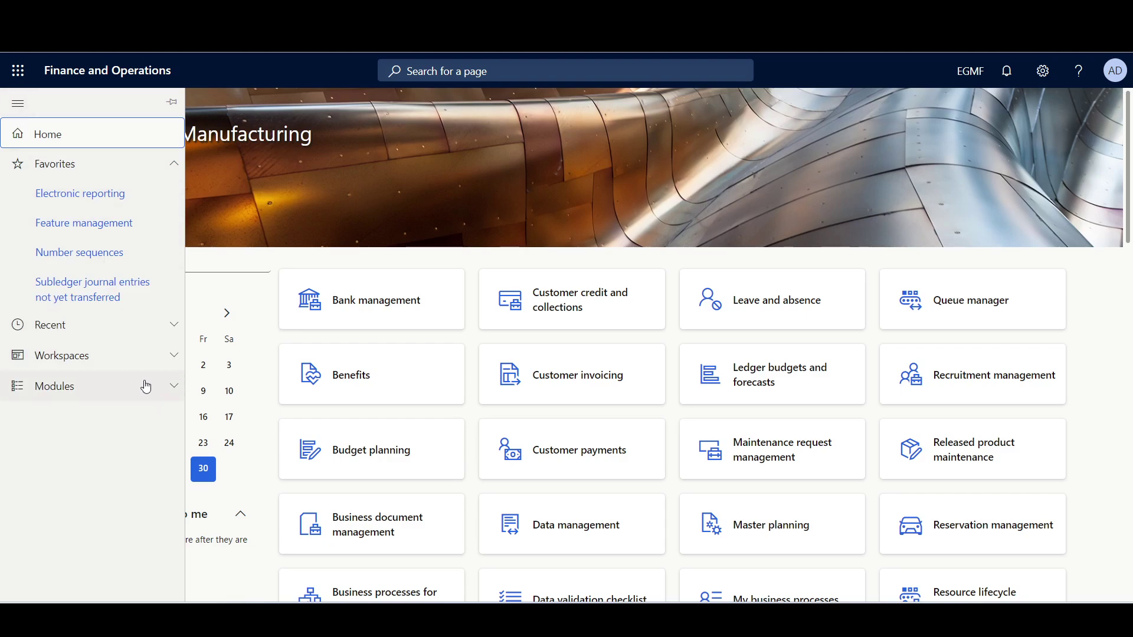
- Go to Warehouse management > Setup > Document routing > Document routing layouts
drag(183, 235, 183, 550)
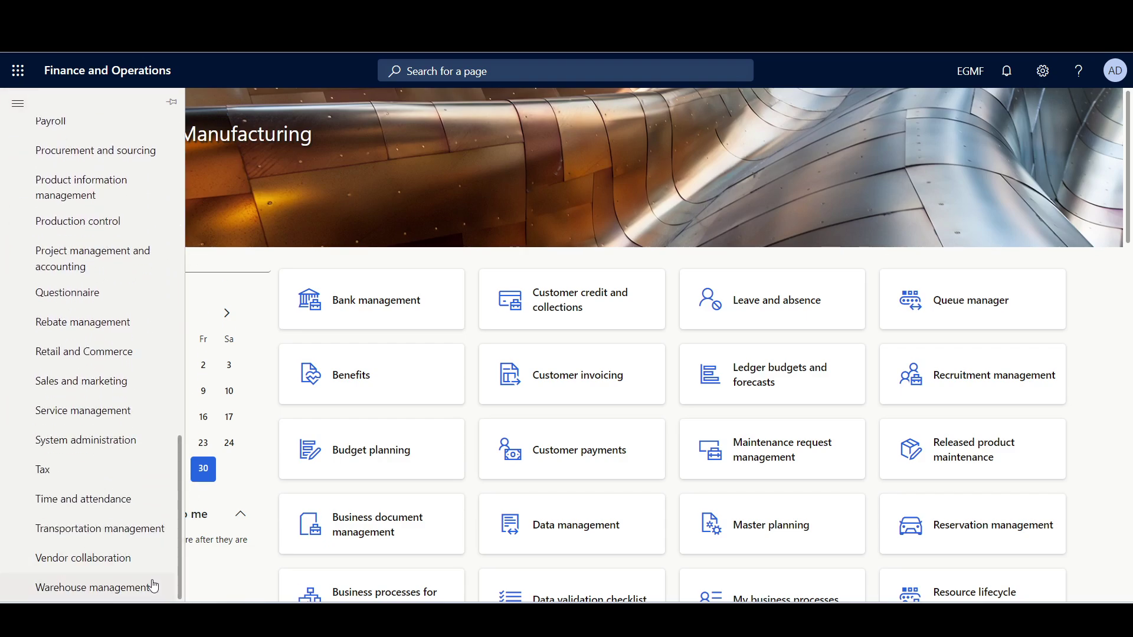
click(151, 584)
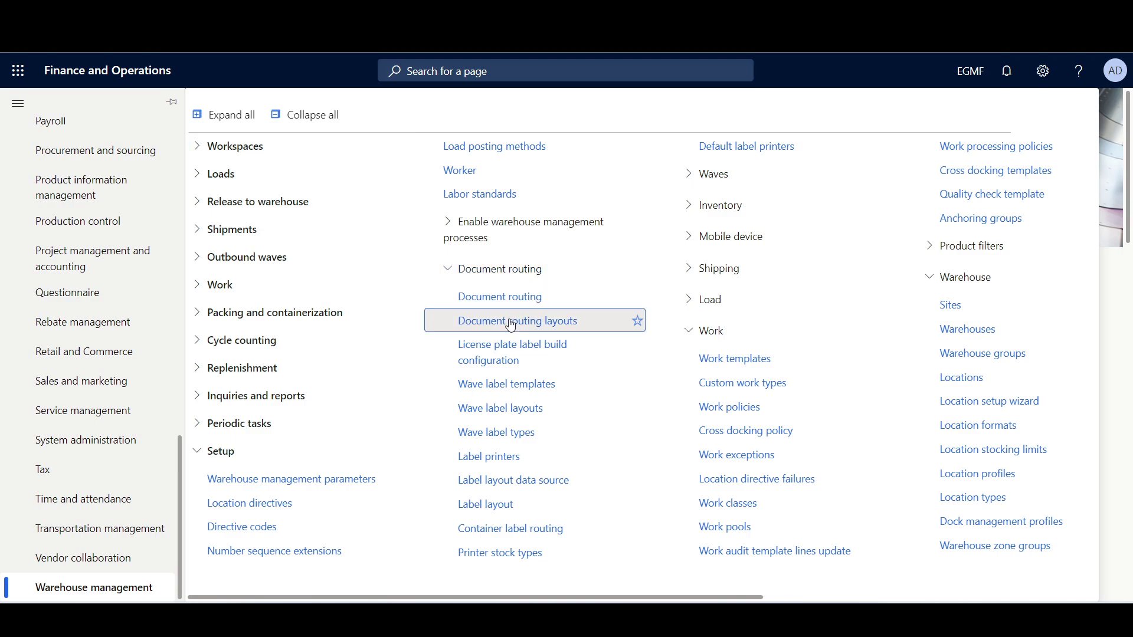
click(517, 321)
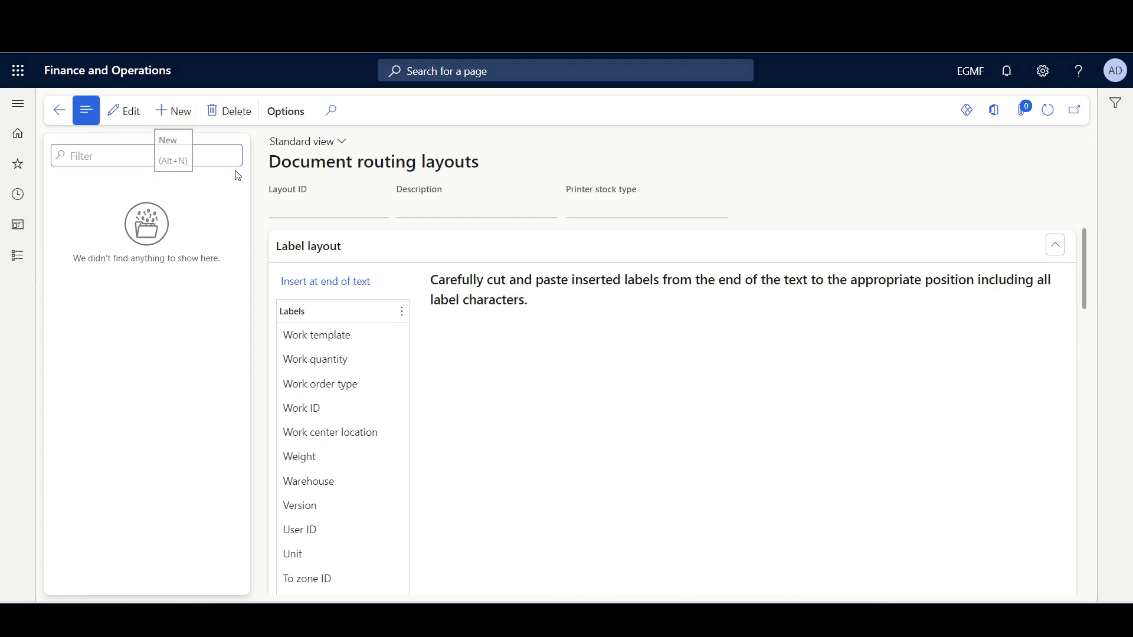
- Create layout ID STD PO with description 'Standard template'
key(alt+n)
text(STD PO)
key(Tab)
text(Standard template)
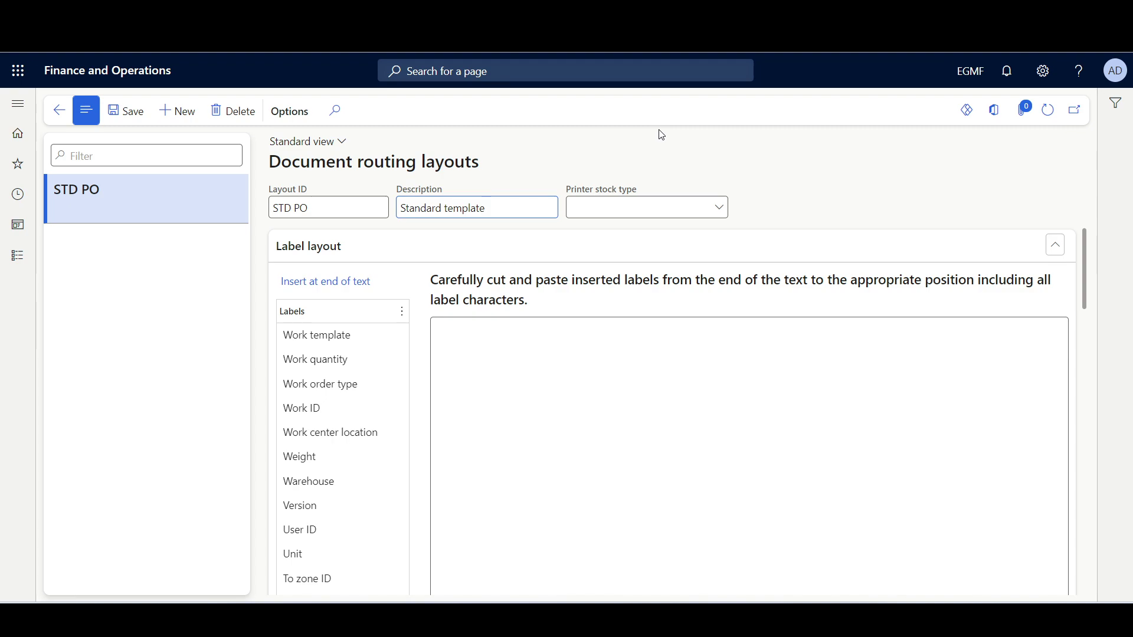
- Paste the prepared ZPL label code into the STD PO label layout
click(564, 387)
key(ctrl+v)
drag(1084, 348, 1083, 276)
click(593, 321)
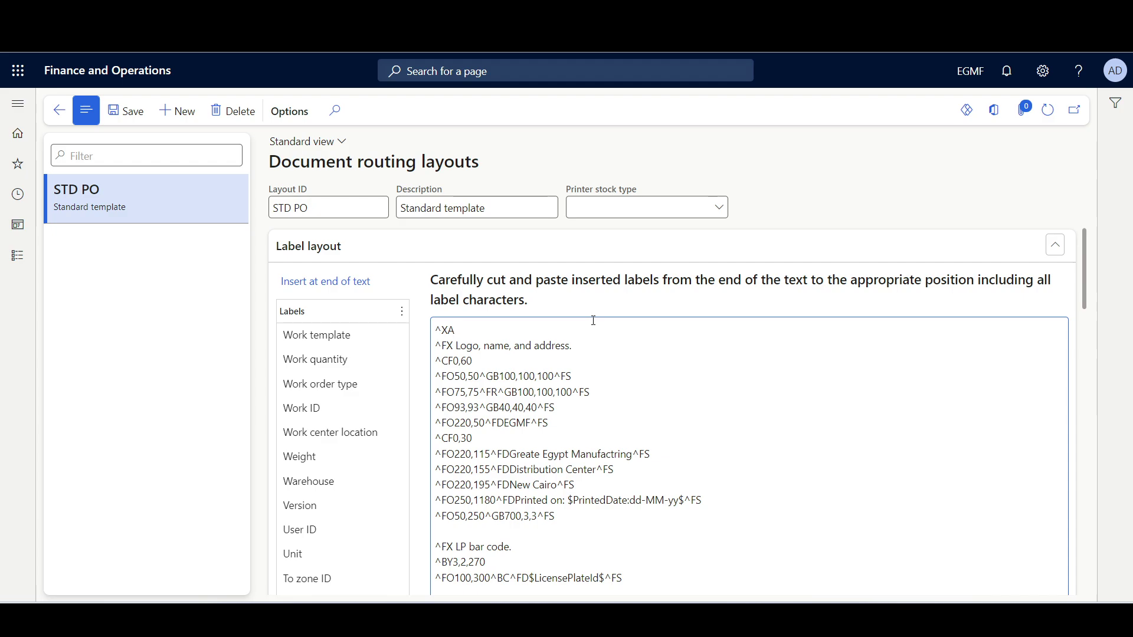
- Scroll through the STD PO ZPL code, inspecting the printed-date and ItemId placeholders
scroll(677, 397, down, 3)
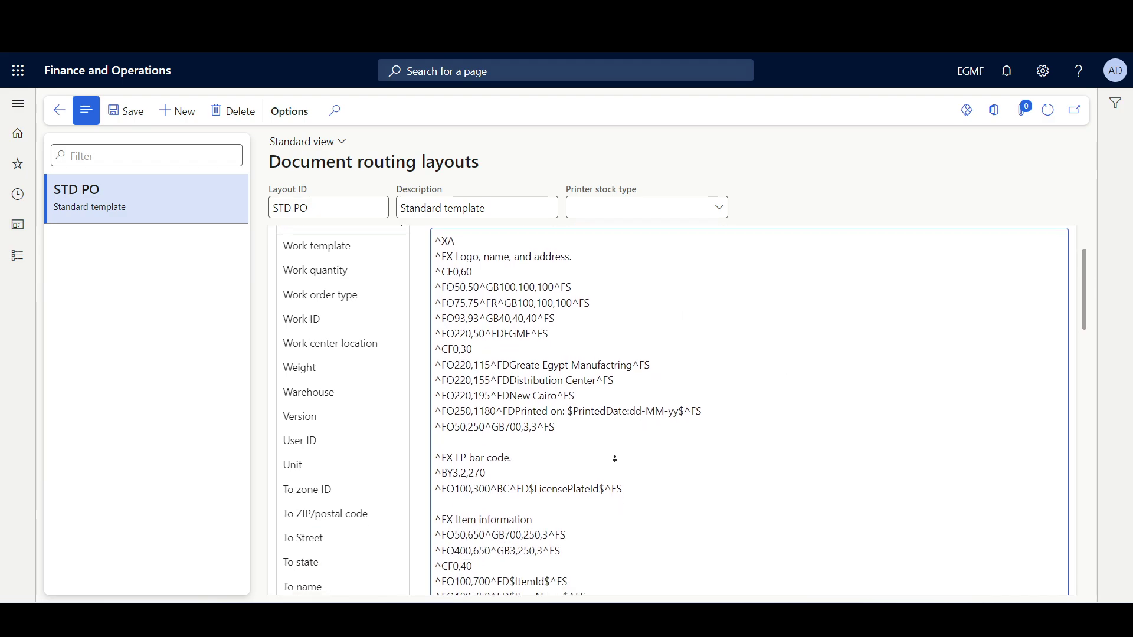
drag(568, 371, 621, 369)
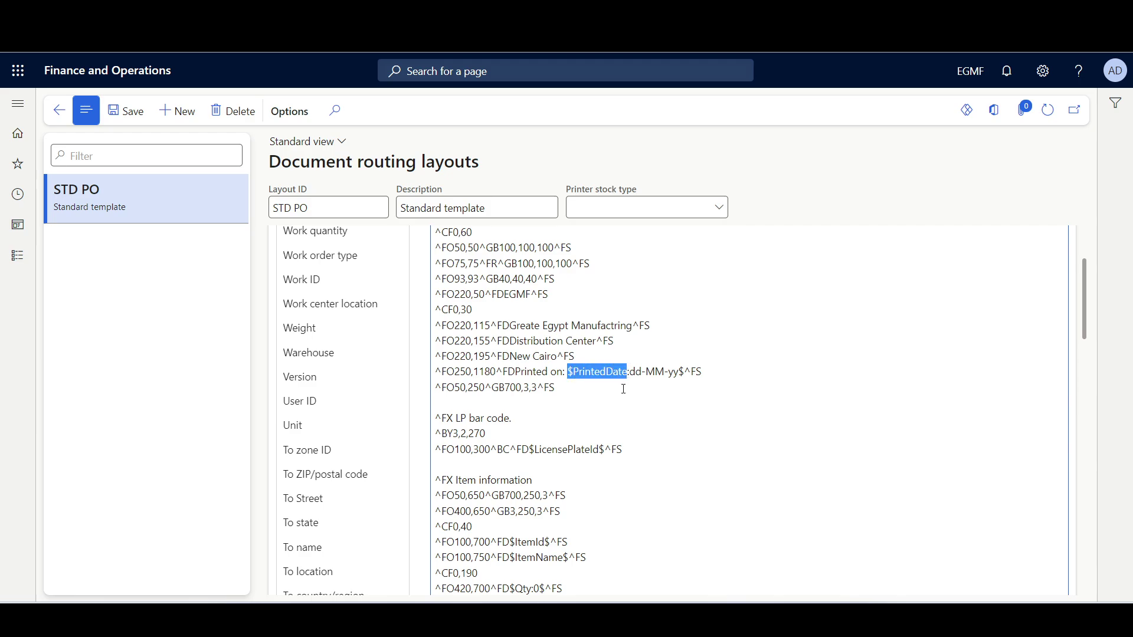
click(621, 391)
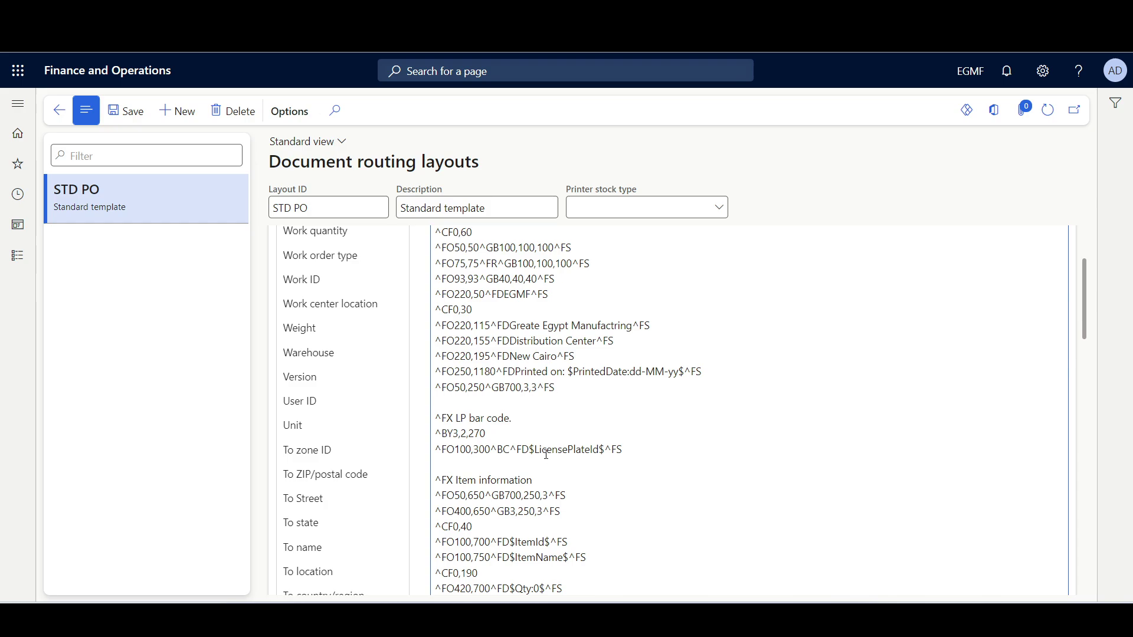
scroll(604, 476, down, 2)
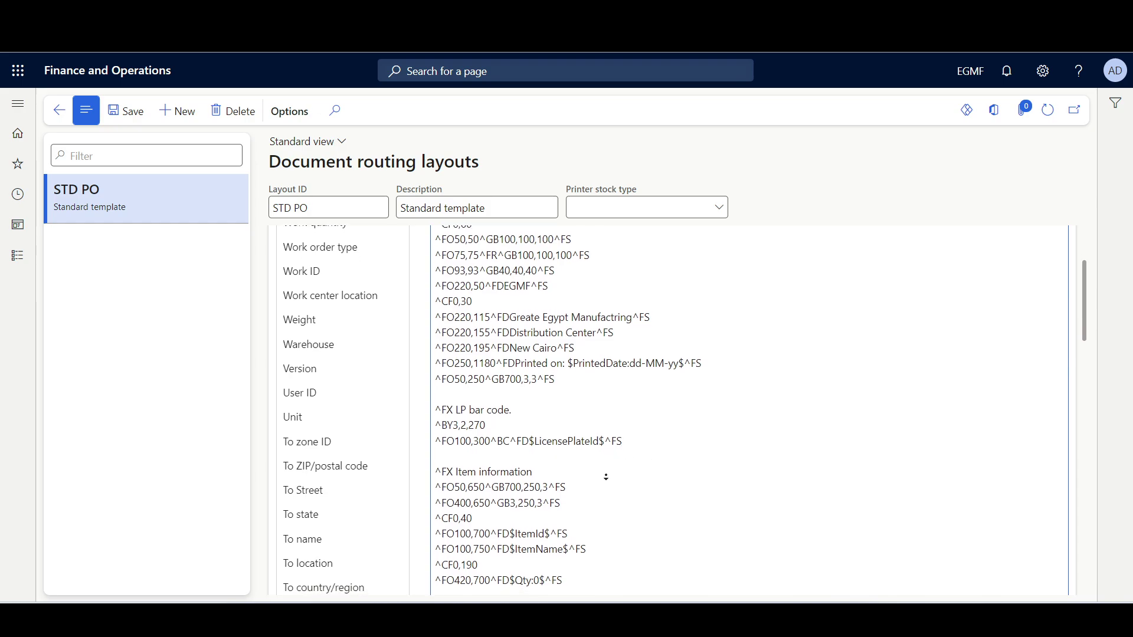
scroll(606, 477, down, 3)
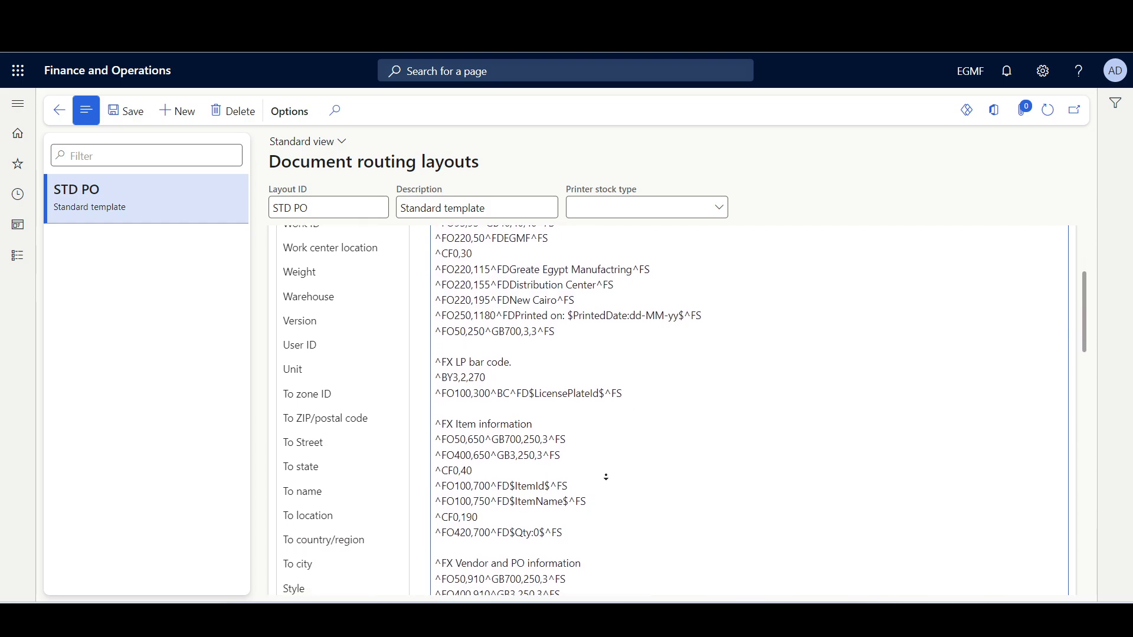
scroll(606, 476, down, 1)
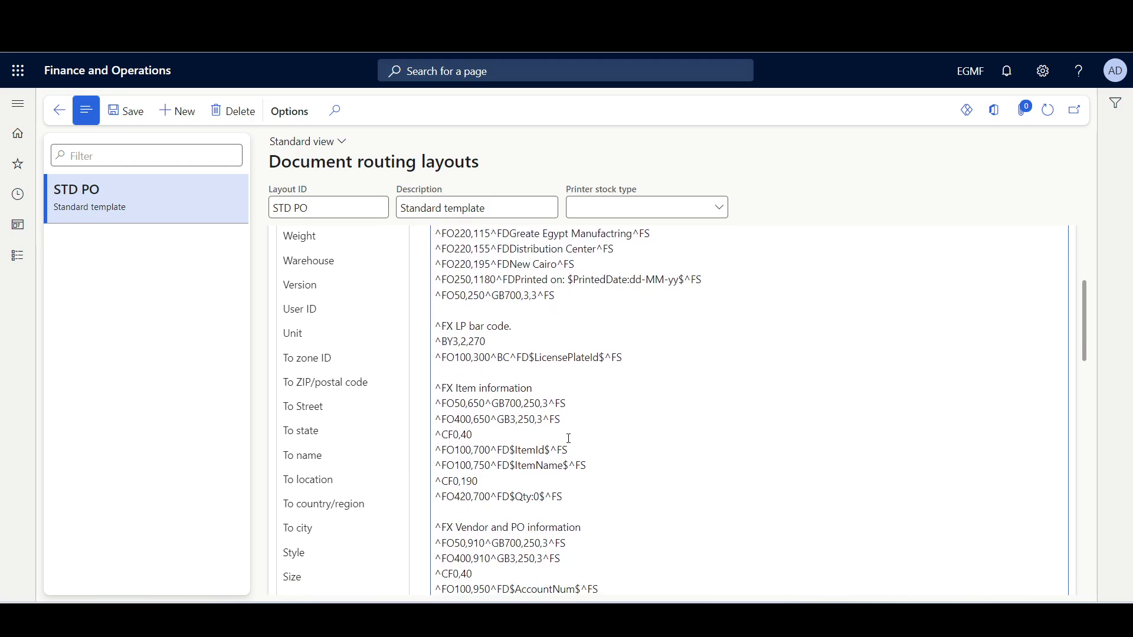
double_click(525, 450)
click(528, 477)
click(602, 465)
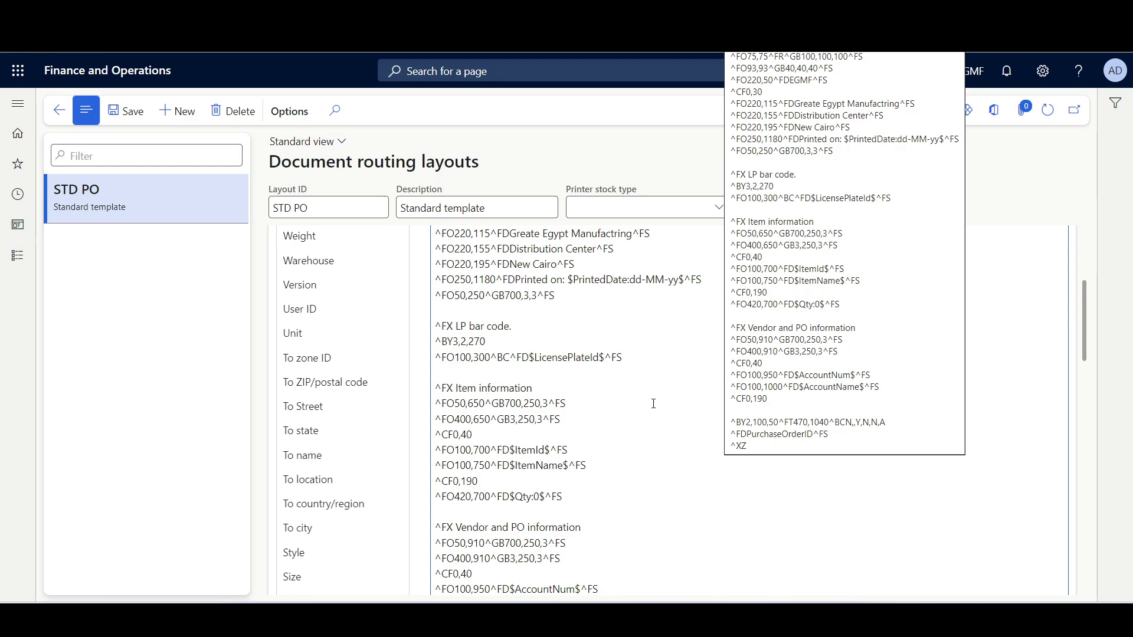
- Find the PurchaseOrderID barcode line and choose Order number from the Labels list
drag(1089, 318, 1090, 397)
scroll(683, 456, up, 3)
click(486, 479)
click(533, 453)
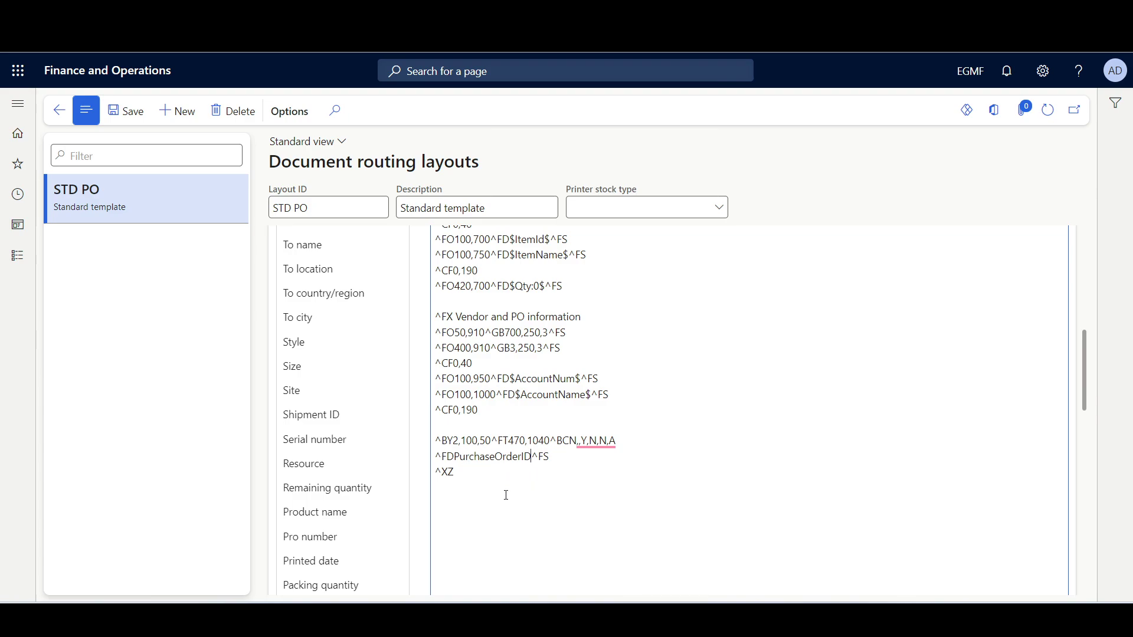
scroll(354, 338, down, 2)
scroll(352, 445, down, 4)
click(354, 282)
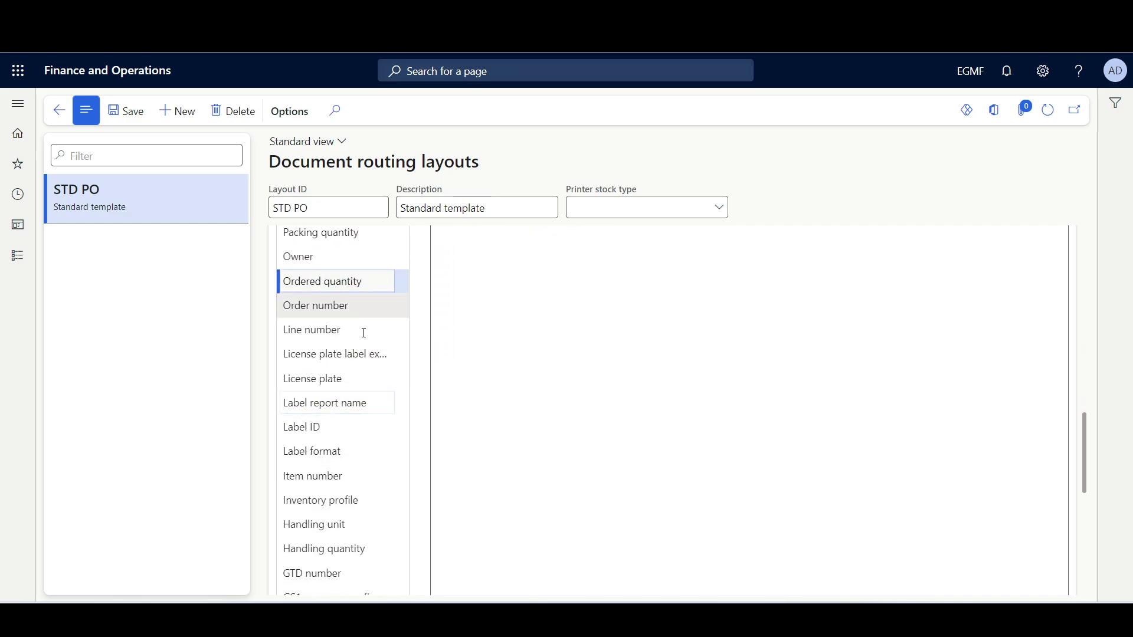
click(337, 306)
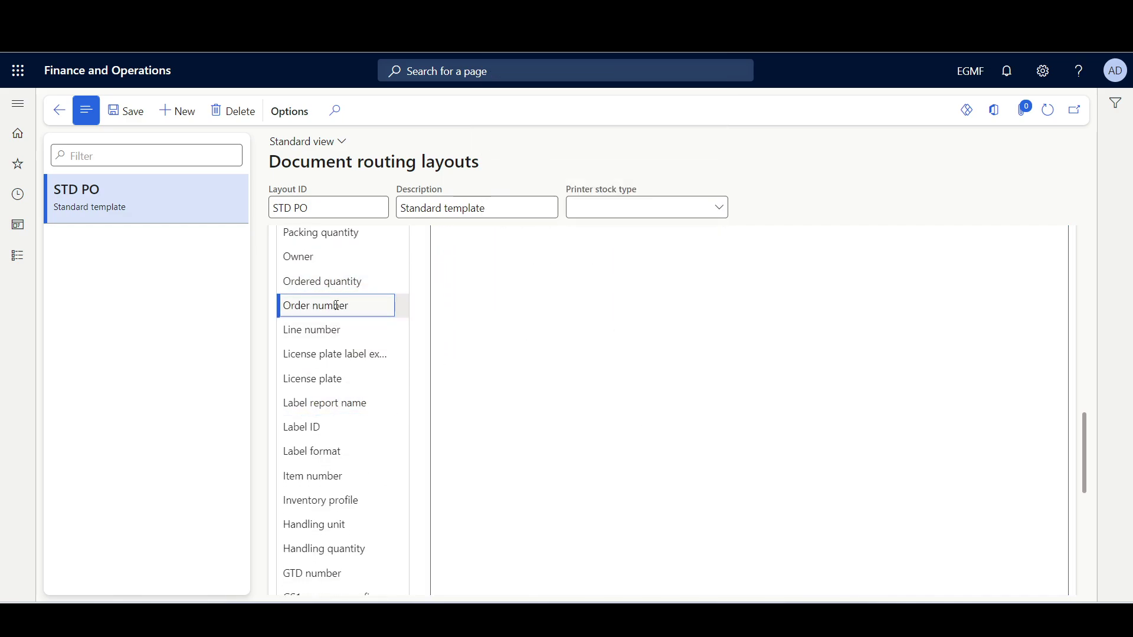
scroll(500, 379, up, 2)
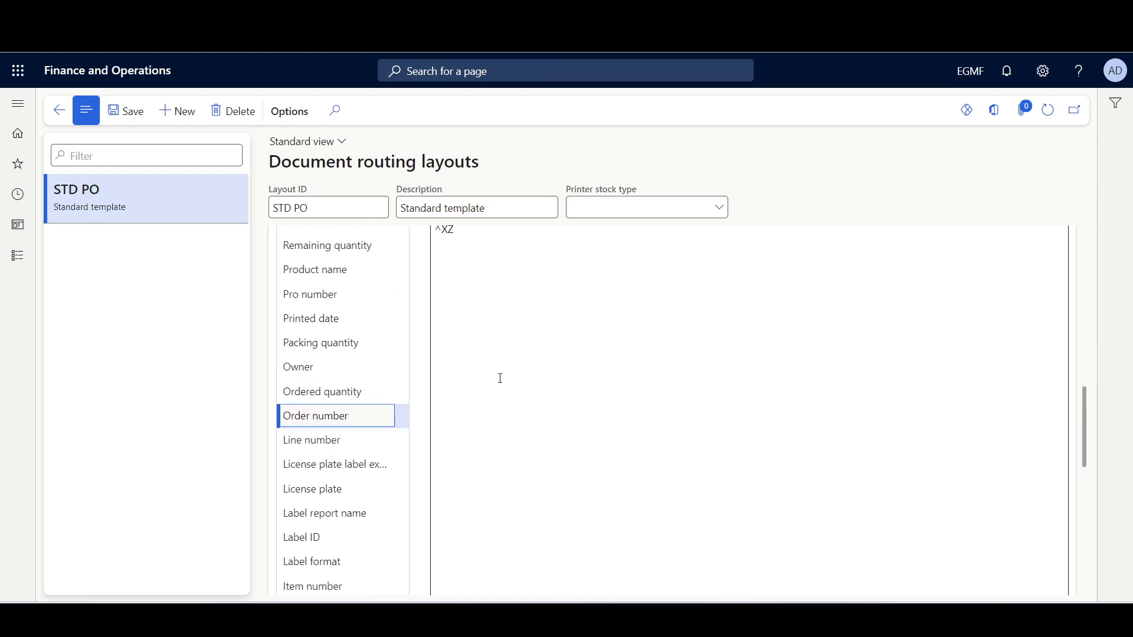
scroll(476, 417, up, 9)
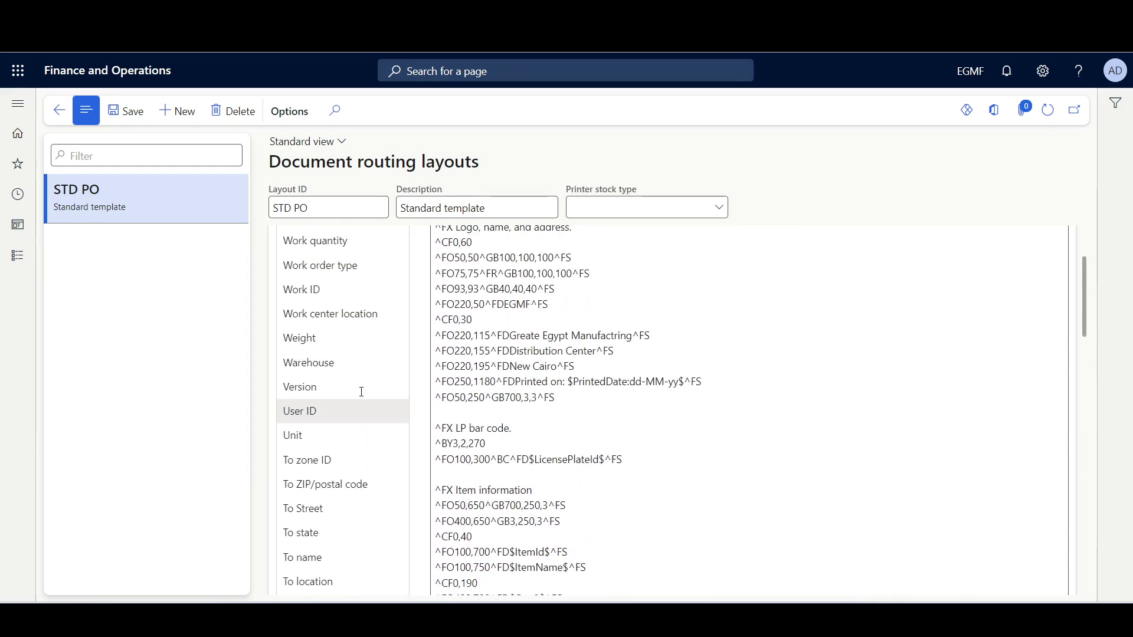
scroll(362, 392, up, 2)
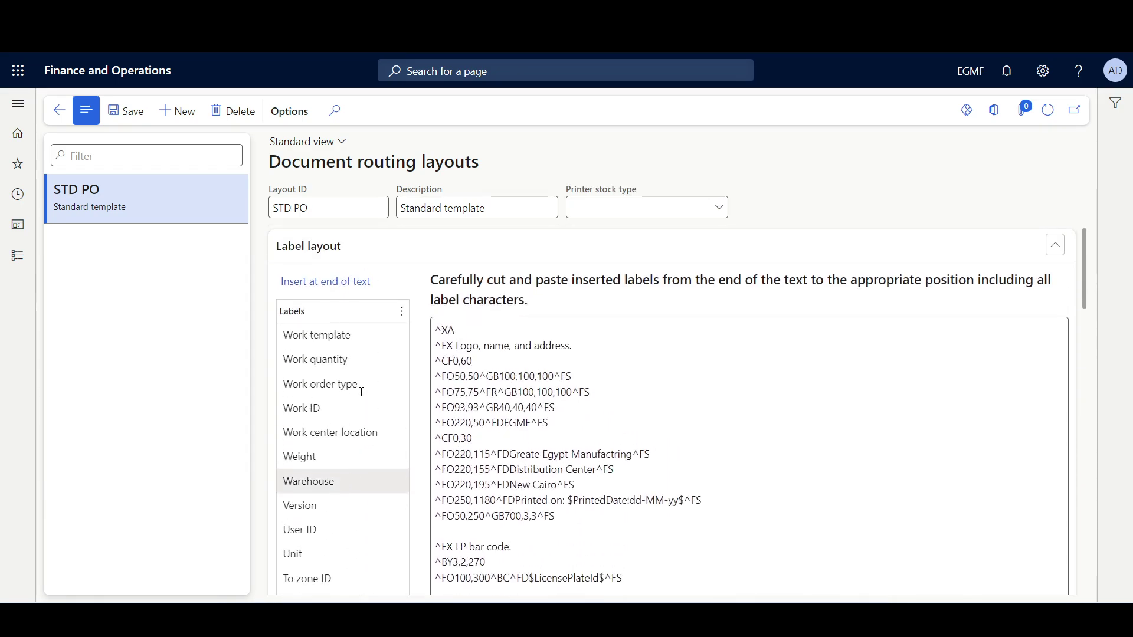
- Insert $OrderNum$, move it from after ^XZ, and put it in place of PurchaseOrderID on the ^FD line
click(297, 287)
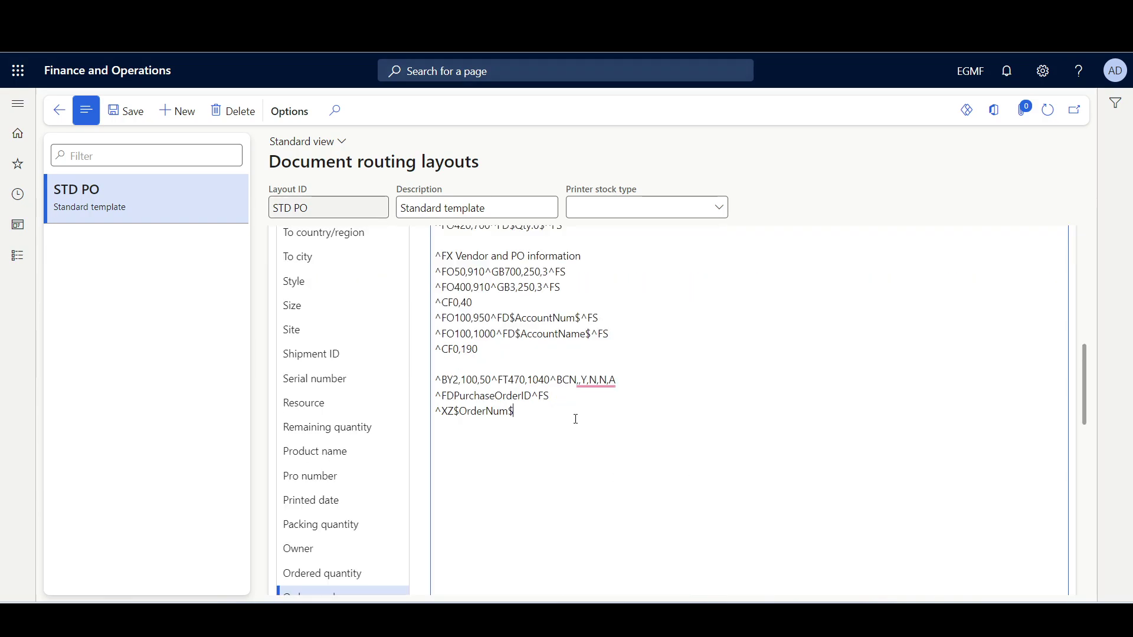
drag(525, 409, 432, 410)
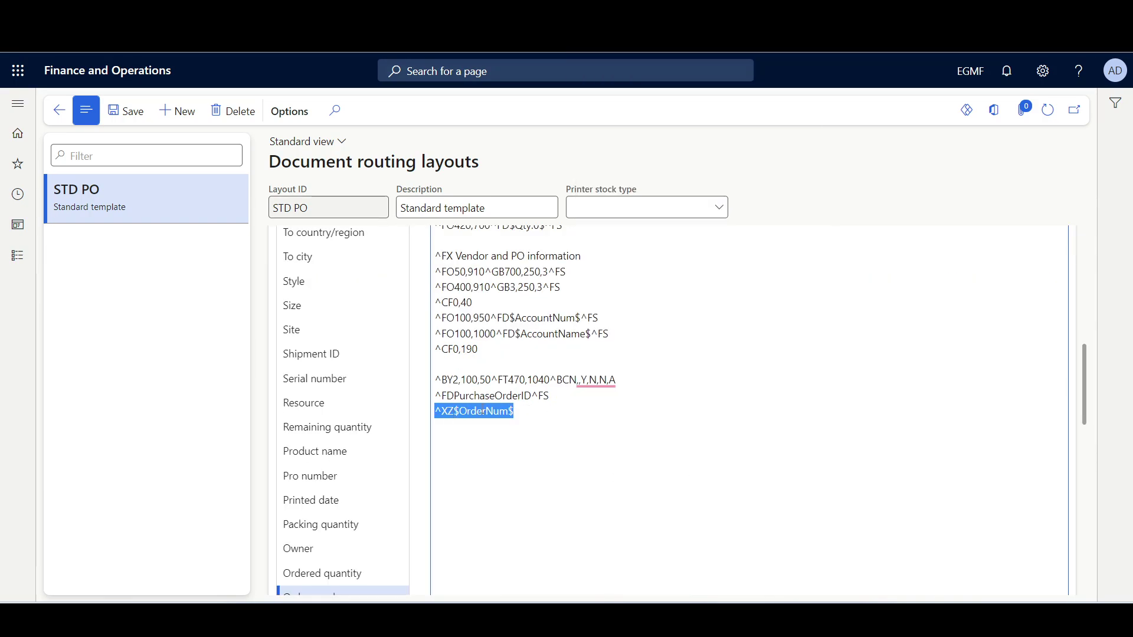
click(500, 411)
drag(454, 411, 514, 410)
key(ctrl+c)
key(BackSpace)
click(532, 395)
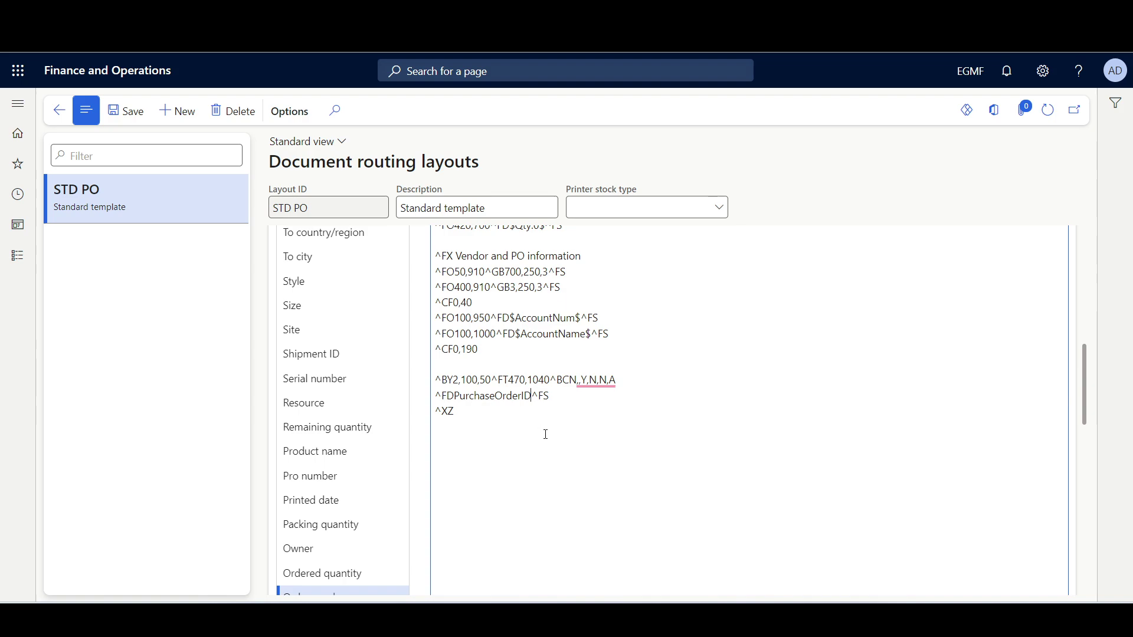
key(BackSpace)
key(BackSpace)
key(BackSpace)
key(BackSpace)
key(BackSpace)
key(BackSpace)
key(BackSpace)
key(BackSpace)
key(BackSpace)
key(BackSpace)
key(BackSpace)
key(BackSpace)
key(BackSpace)
key(BackSpace)
key(BackSpace)
key(ctrl+v)
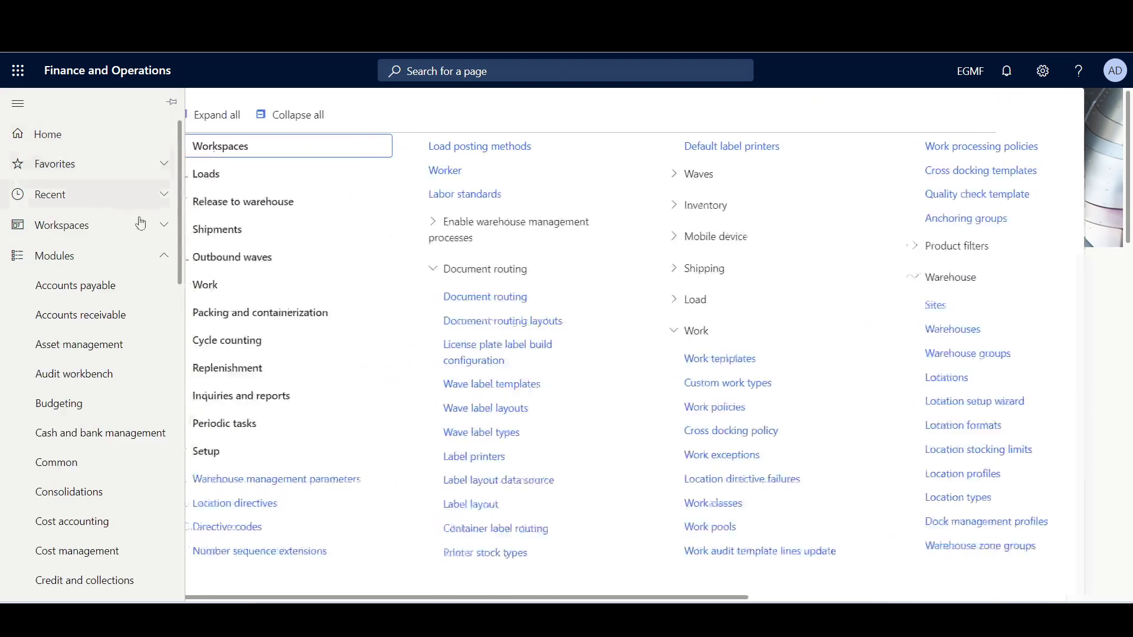
- Filter document routing to Purchase orders and add a new record named 'Standard PO layout'
scroll(118, 501, down, 10)
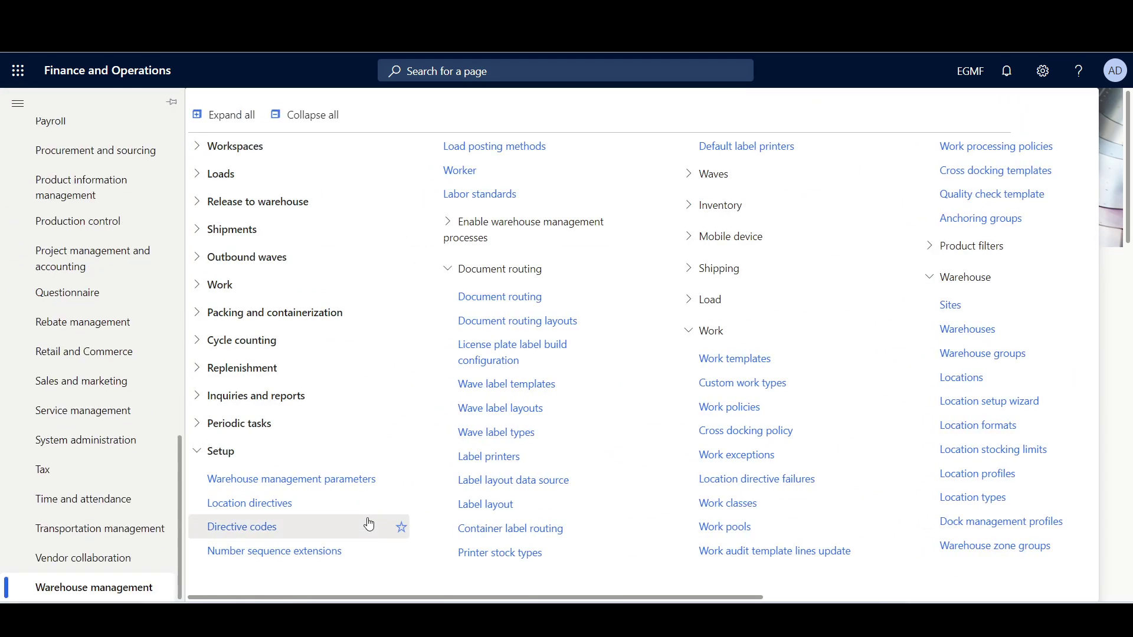
click(471, 297)
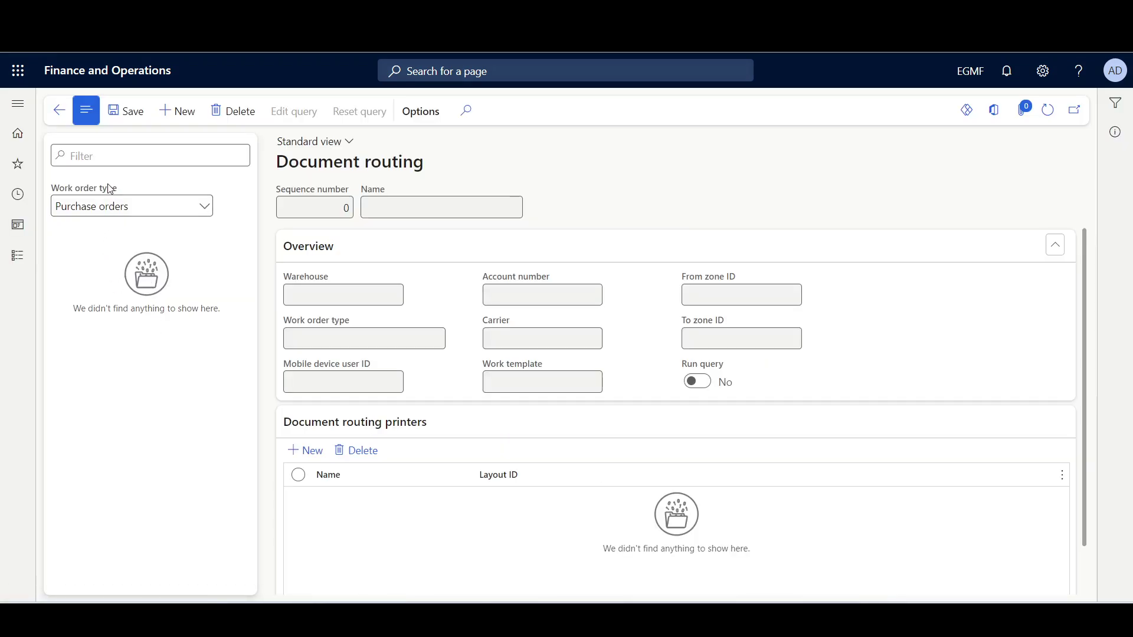
click(206, 208)
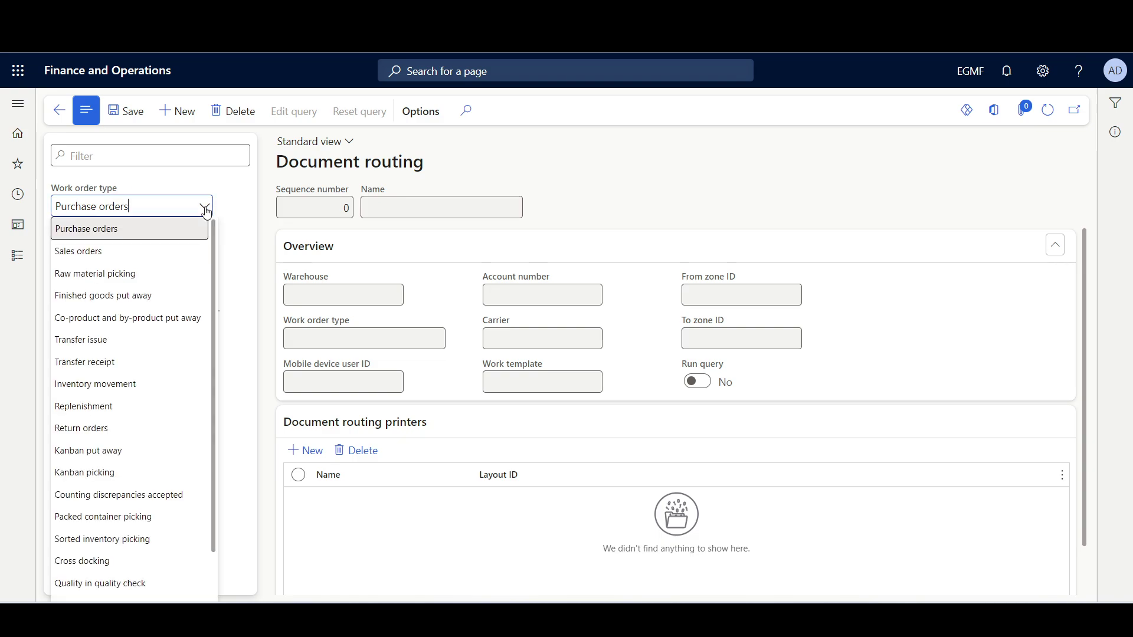
click(81, 232)
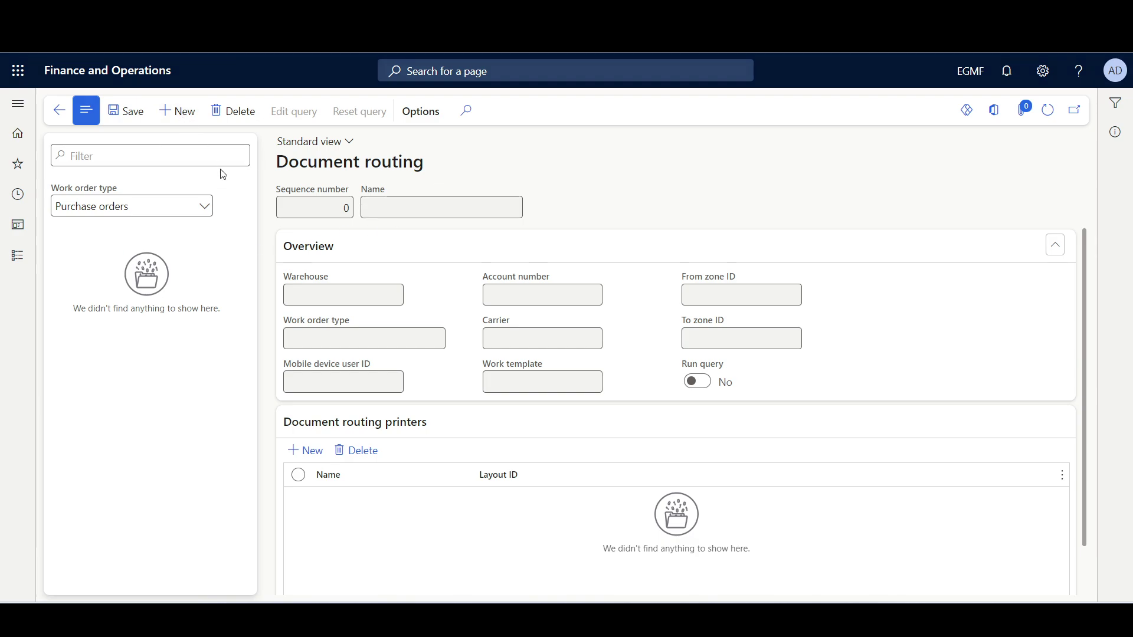
click(410, 207)
text(Standard PO layout)
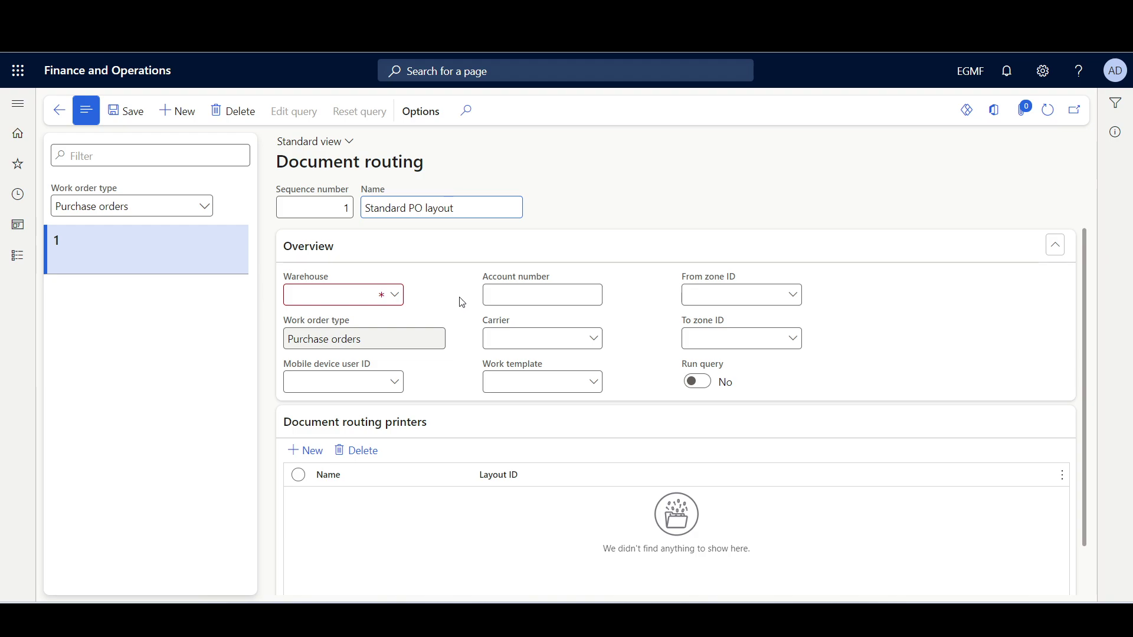
- Set warehouse 50 on the Standard PO layout routing record and save it
key(Tab)
text(50)
key(Tab)
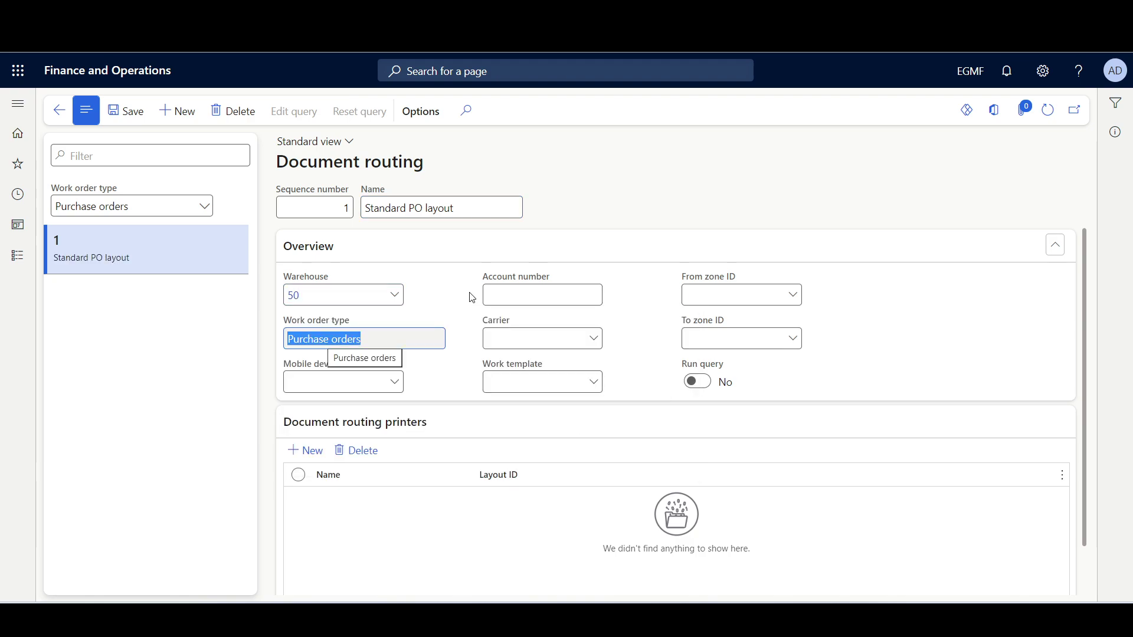
key(Tab)
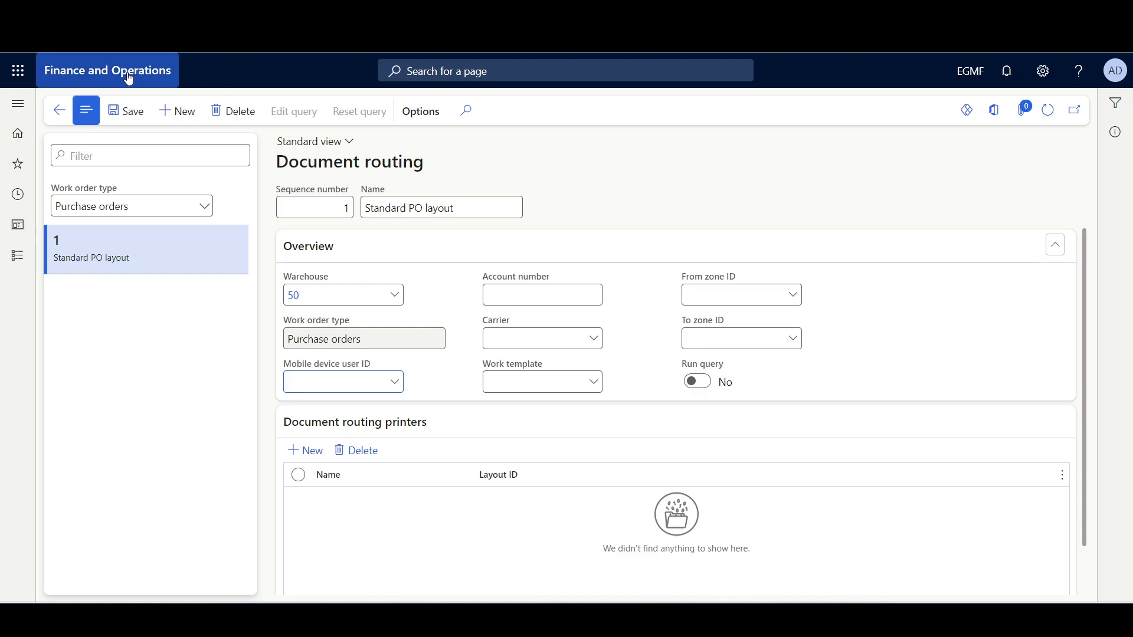
click(126, 111)
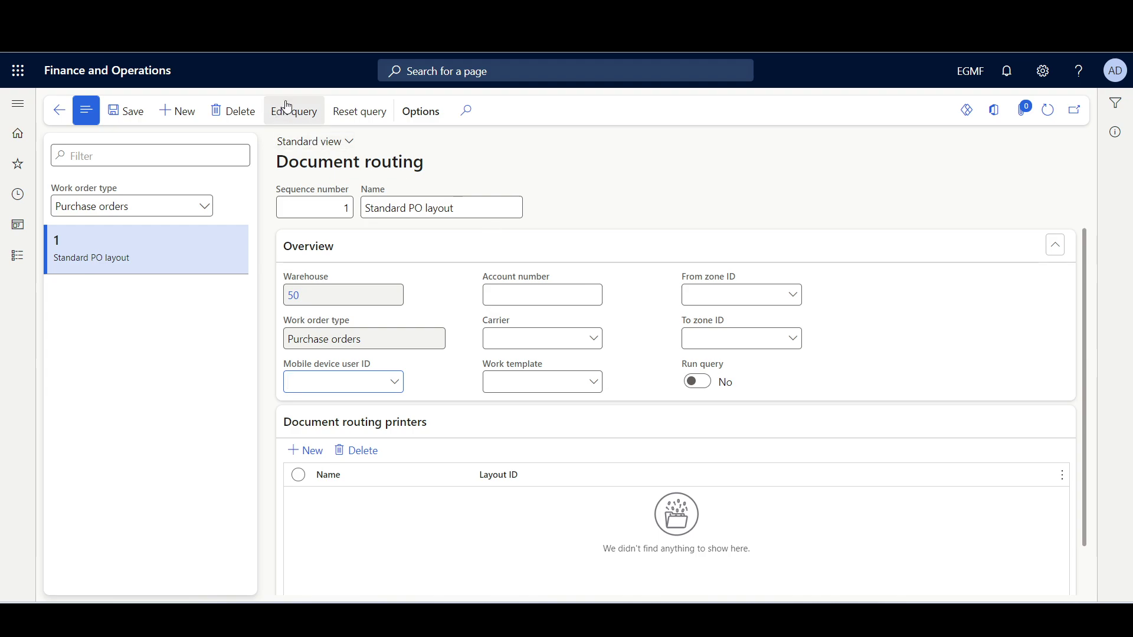
mouse_move(689, 371)
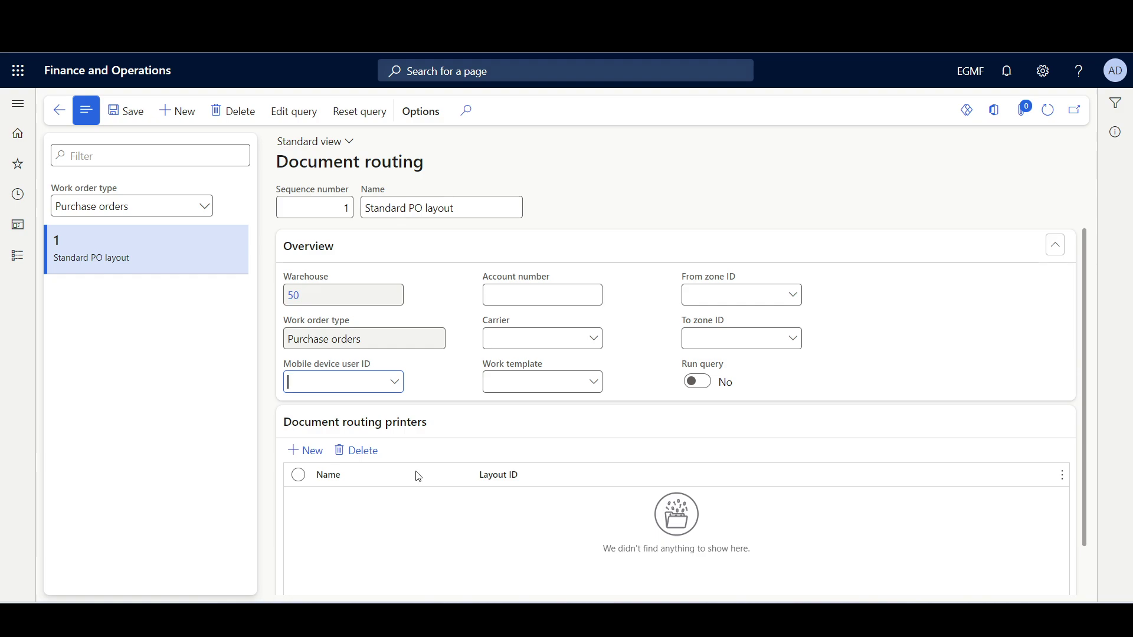
scroll(401, 513, down, 1)
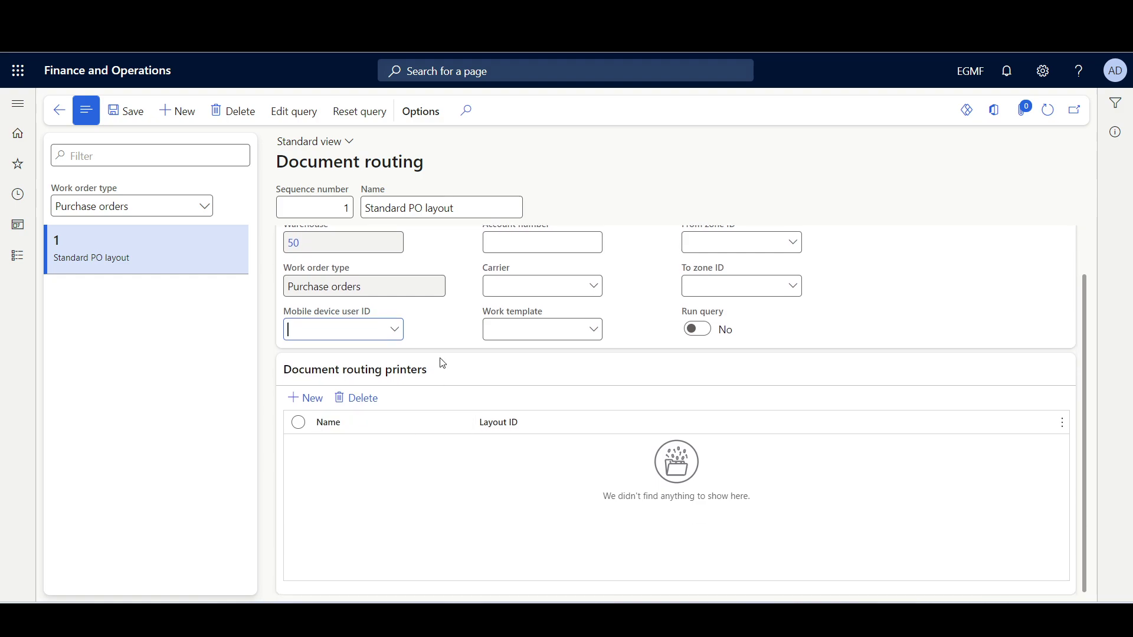
- Add a document routing printer row for Local ZPL printer with layout STD PO and save
click(311, 399)
click(488, 450)
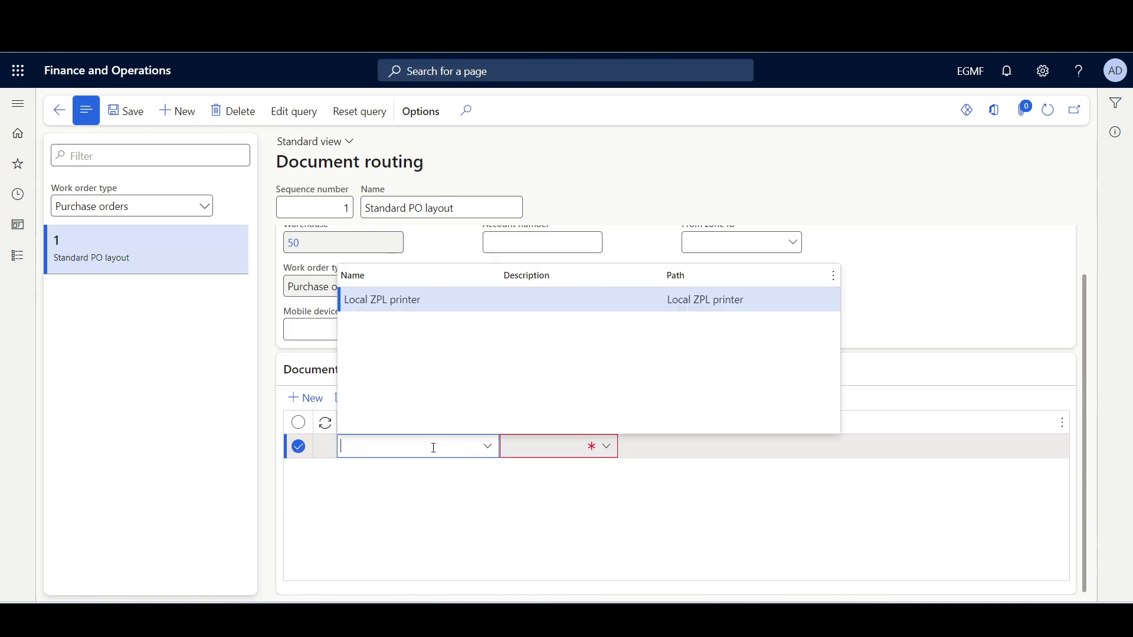
click(361, 301)
click(607, 447)
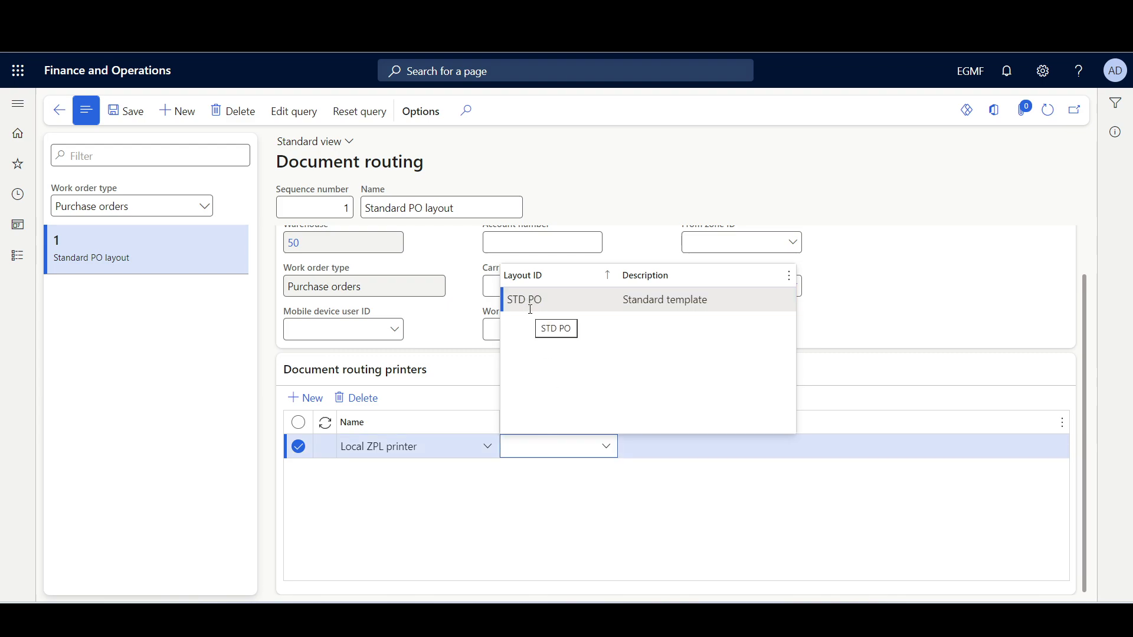
click(528, 301)
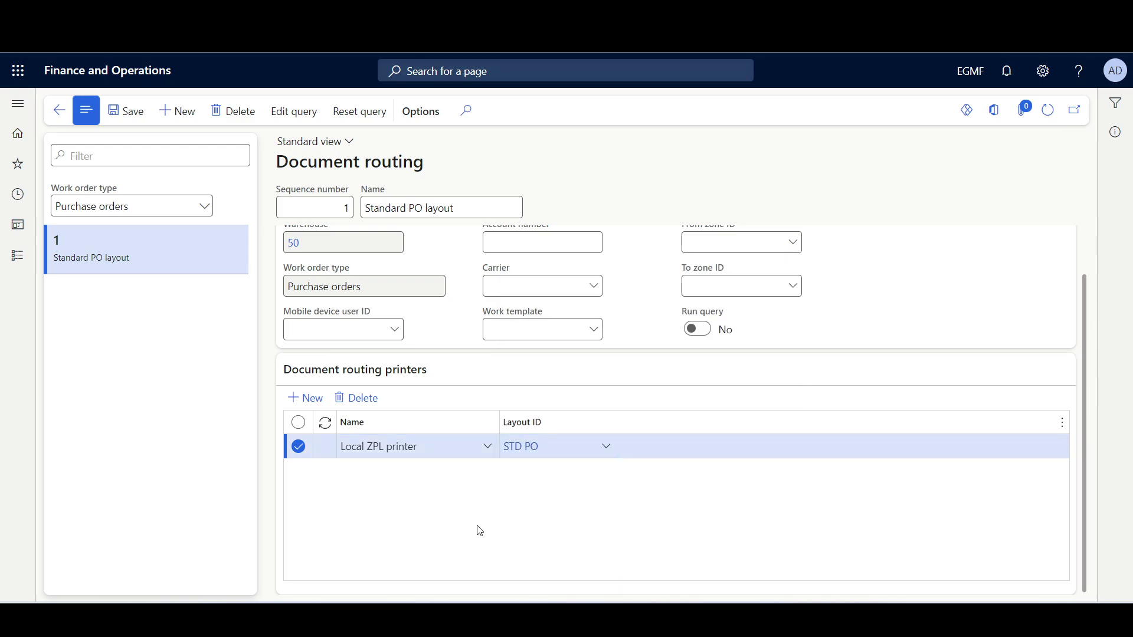
click(120, 110)
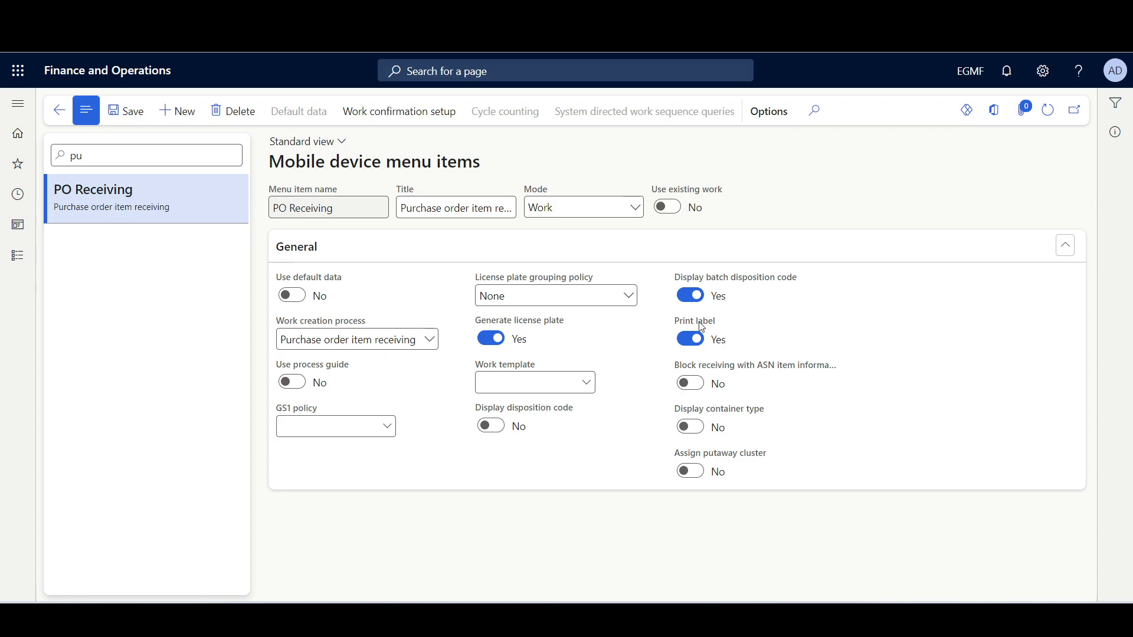
- Select purchase order number PO-00016 and switch to the Warehouse Management app
mouse_move(693, 323)
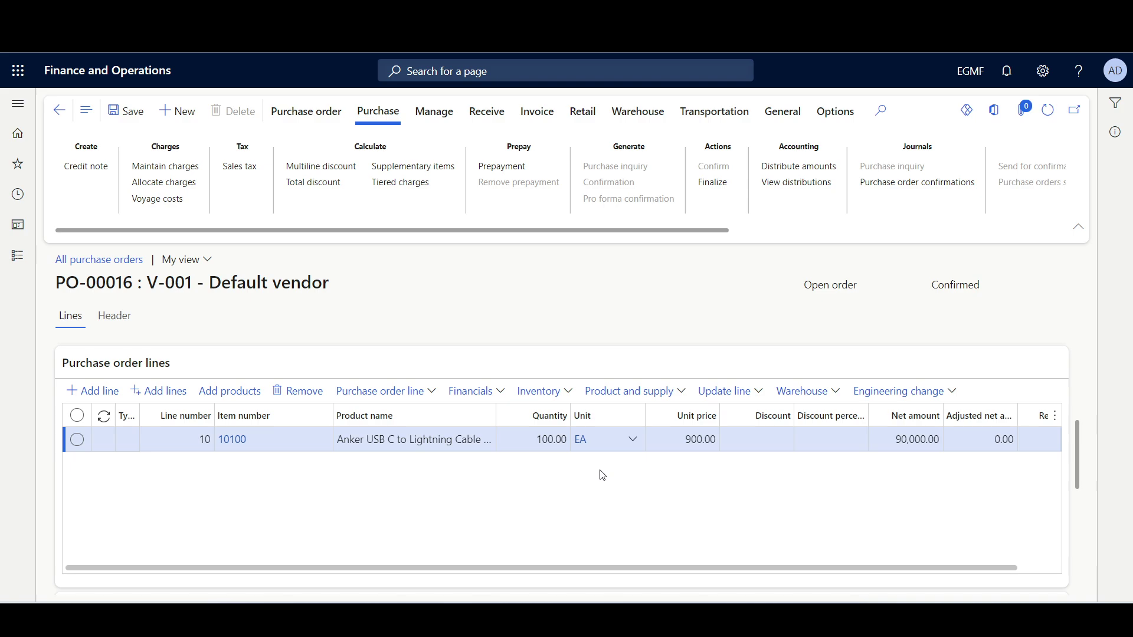
drag(57, 283, 133, 283)
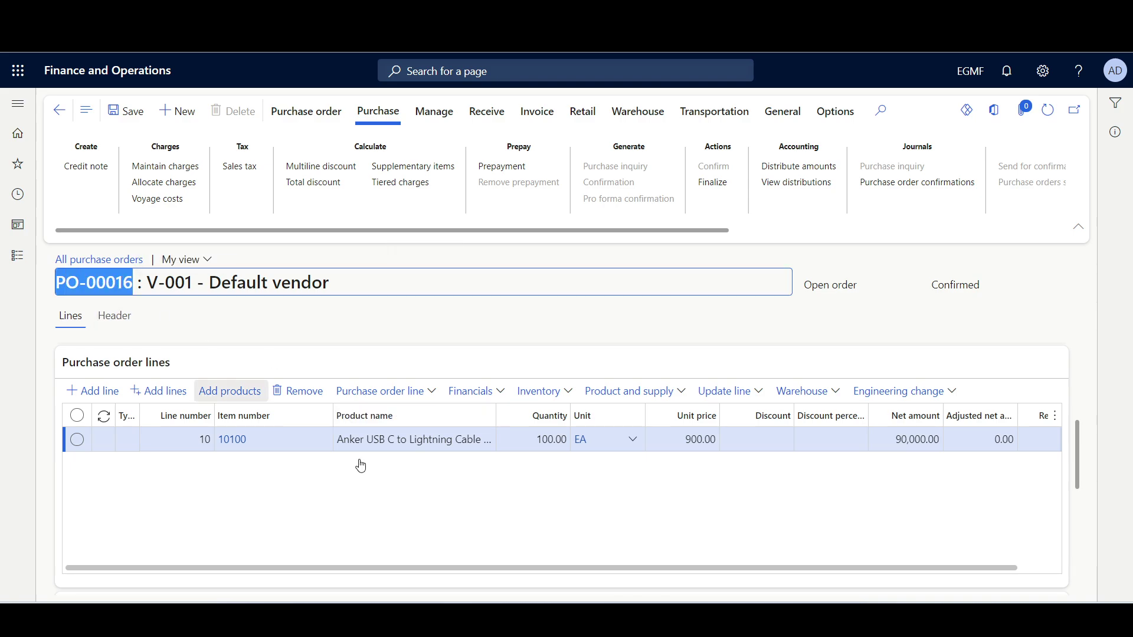
click(360, 466)
key(alt+Tab)
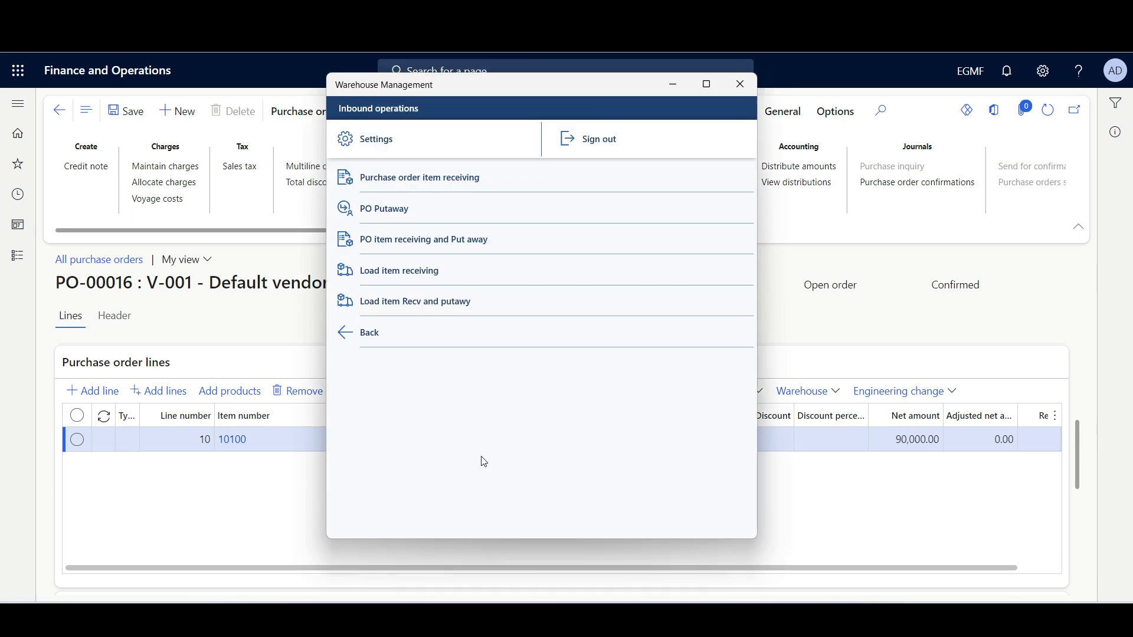
- Start Inbound purchase order item receiving for PO-00016
click(405, 342)
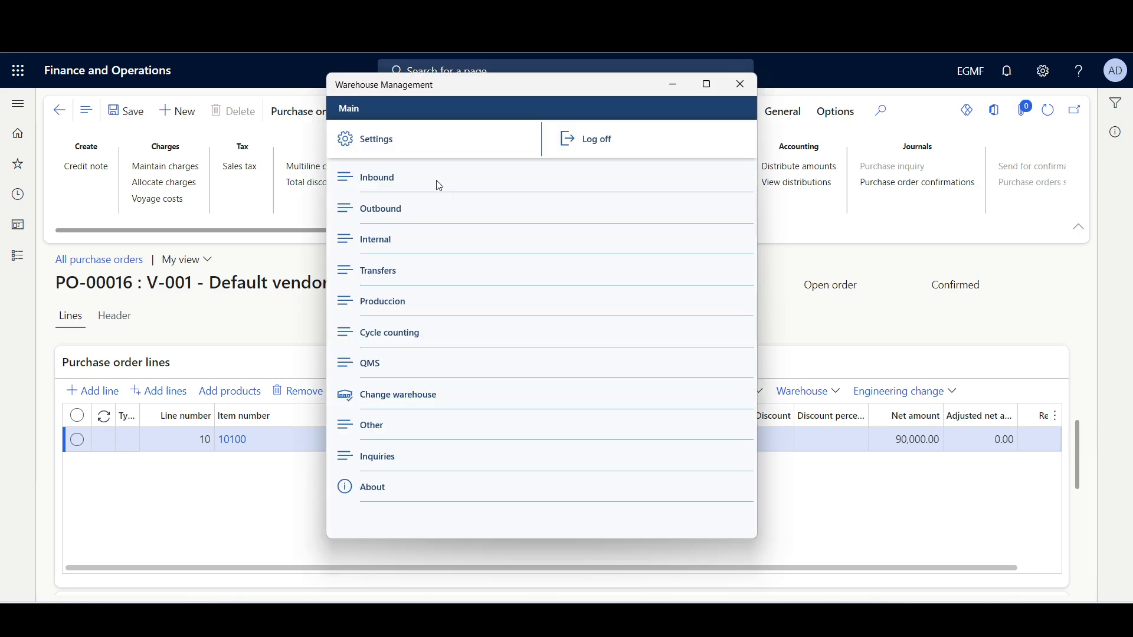
click(376, 184)
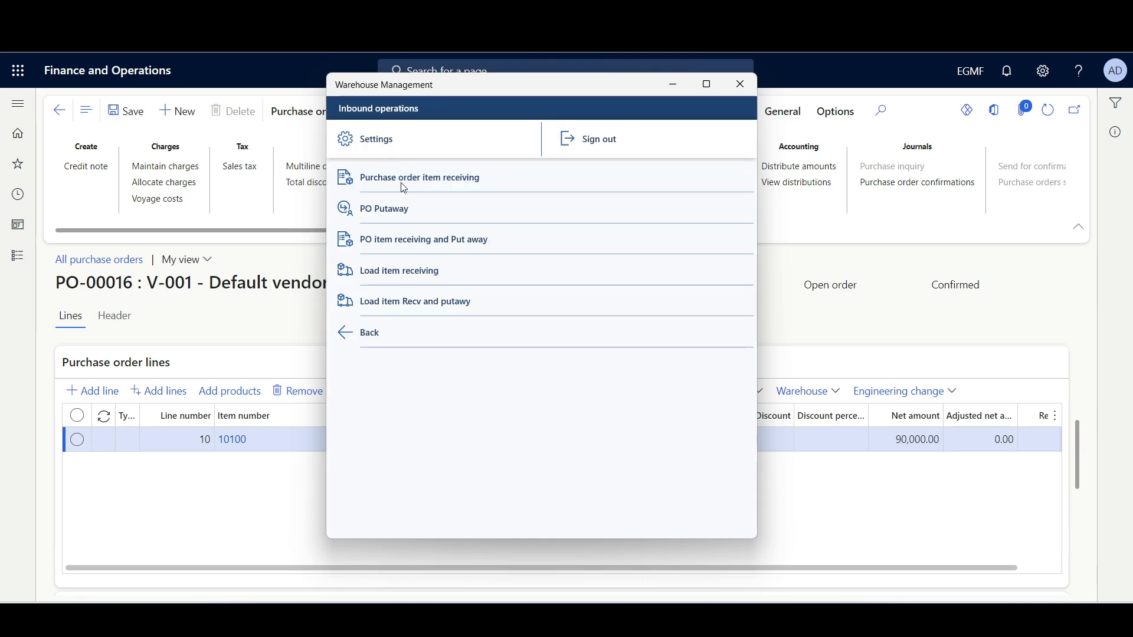
click(470, 179)
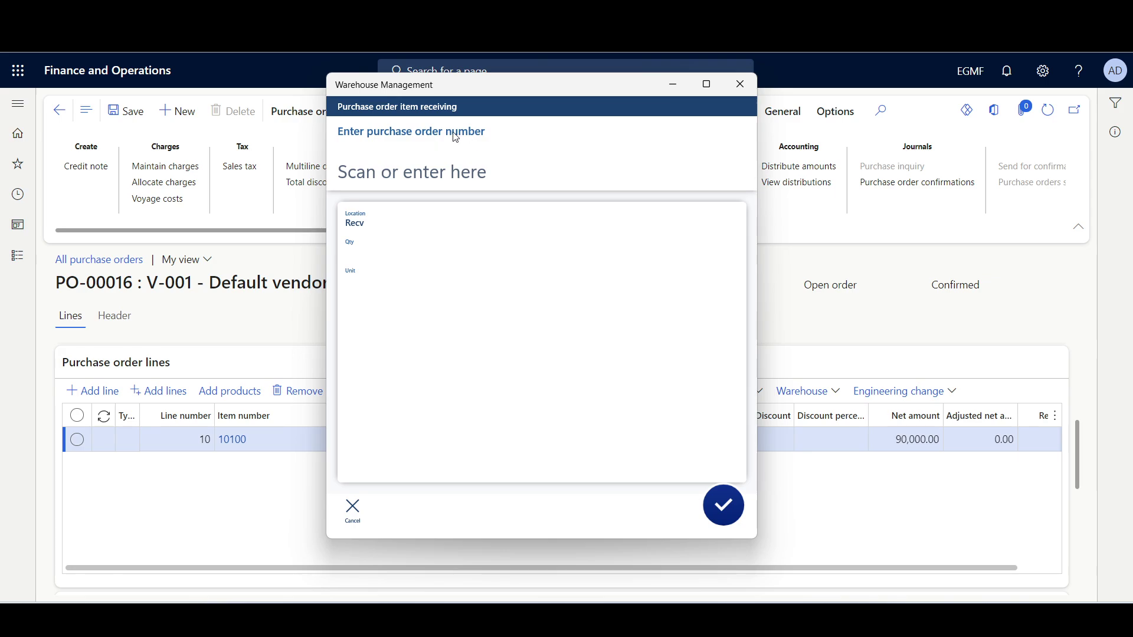
click(509, 168)
text(PO-00016)
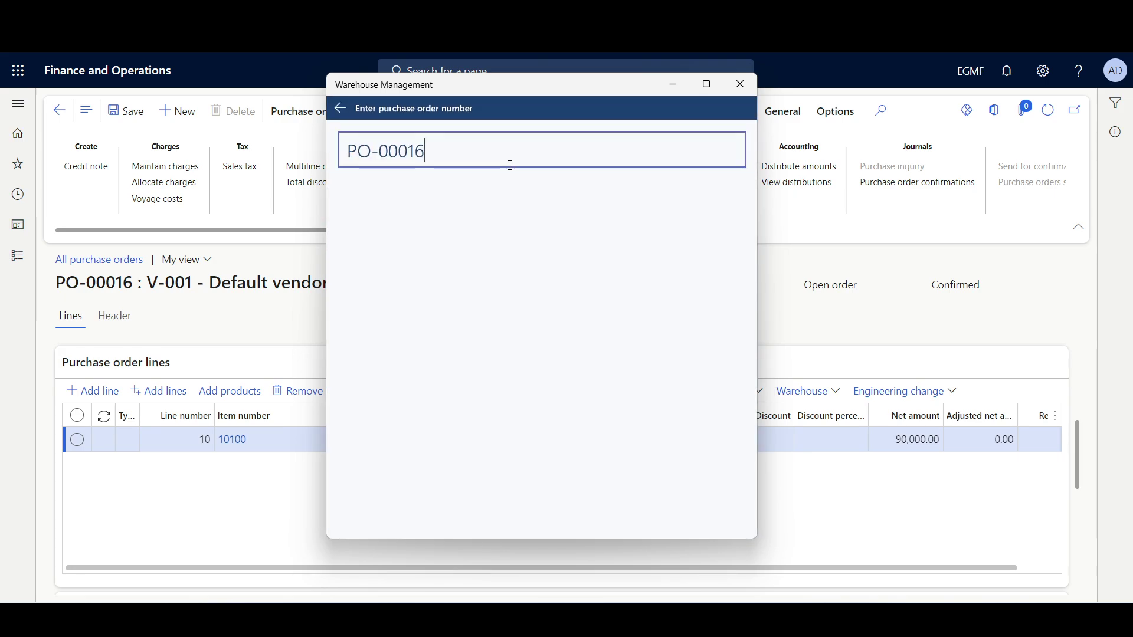
key(Return)
- Receive 100 of item 10100 and view the printed license-plate label
text(10100)
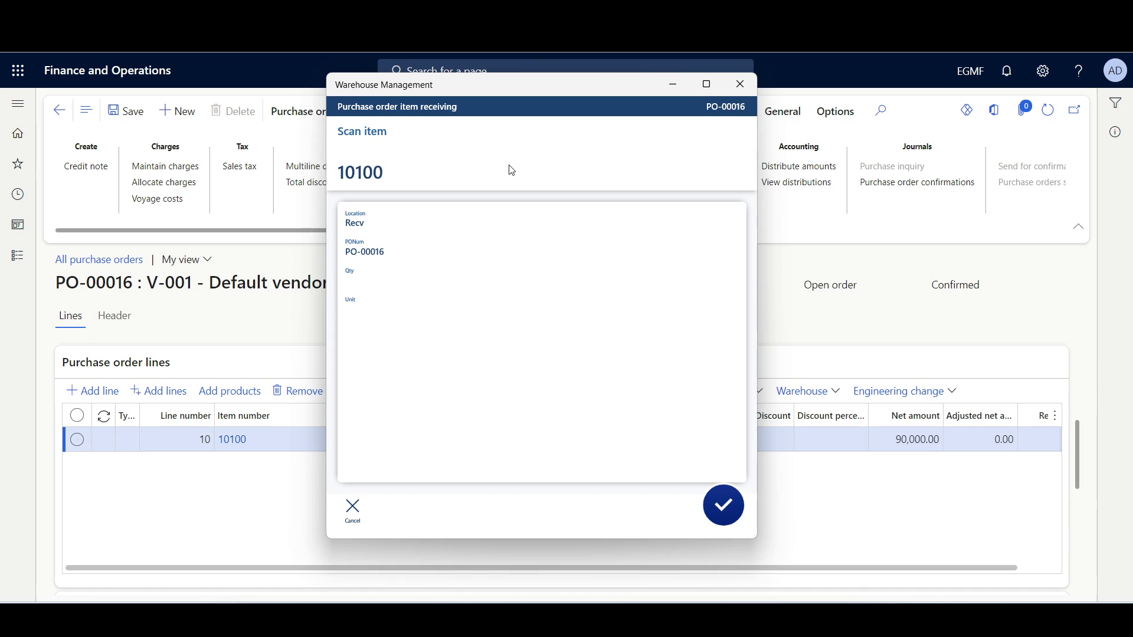
key(Return)
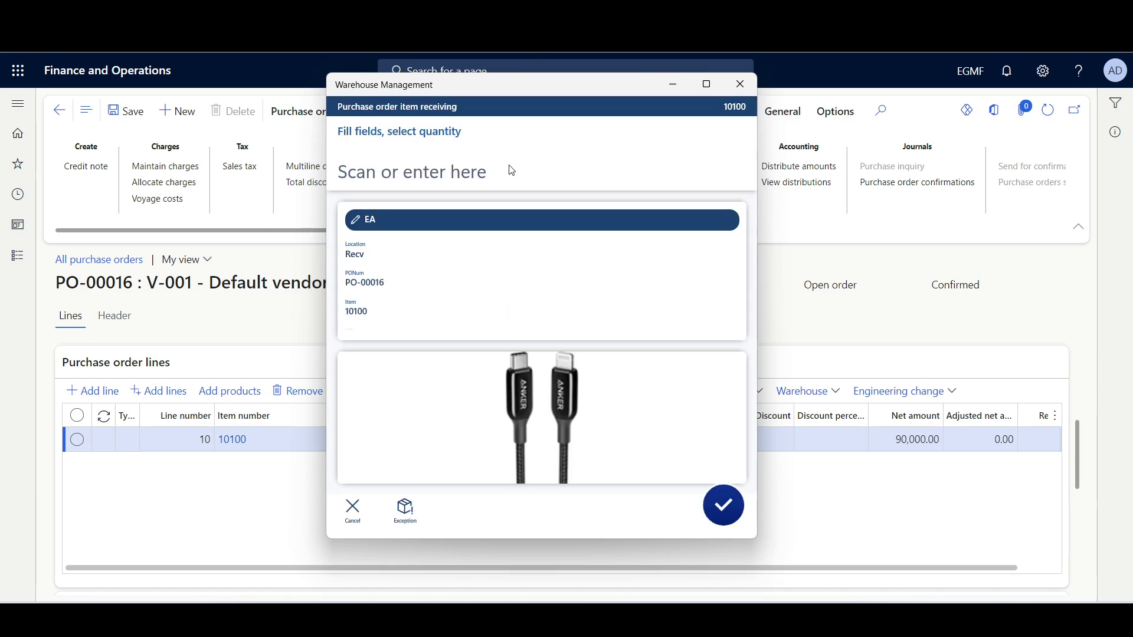
text(100)
key(Return)
key(Return)
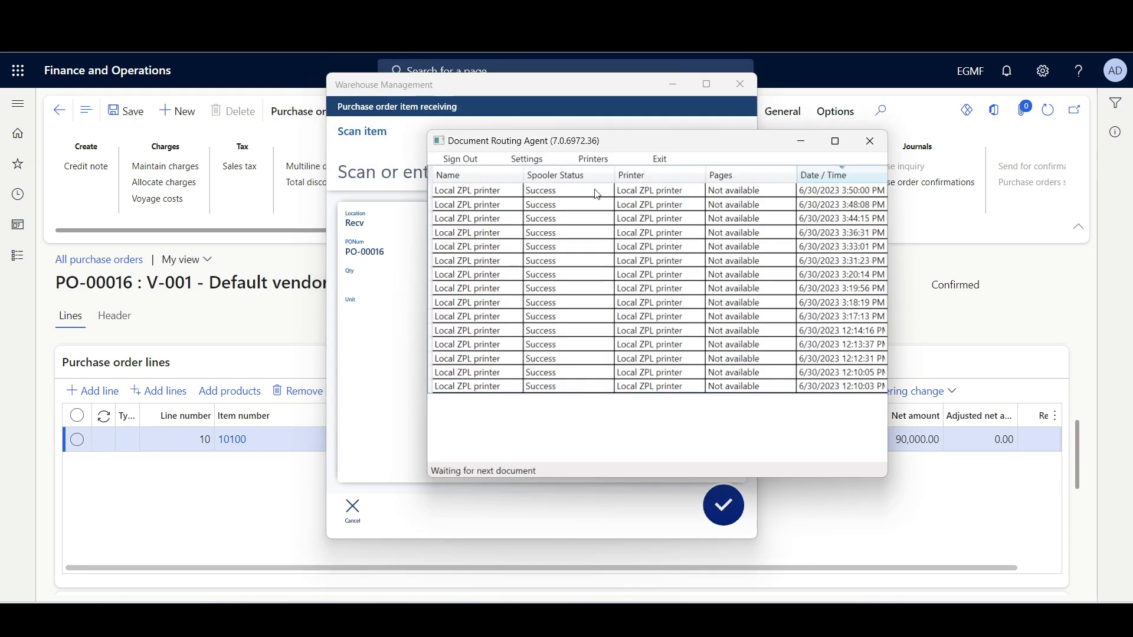
click(698, 619)
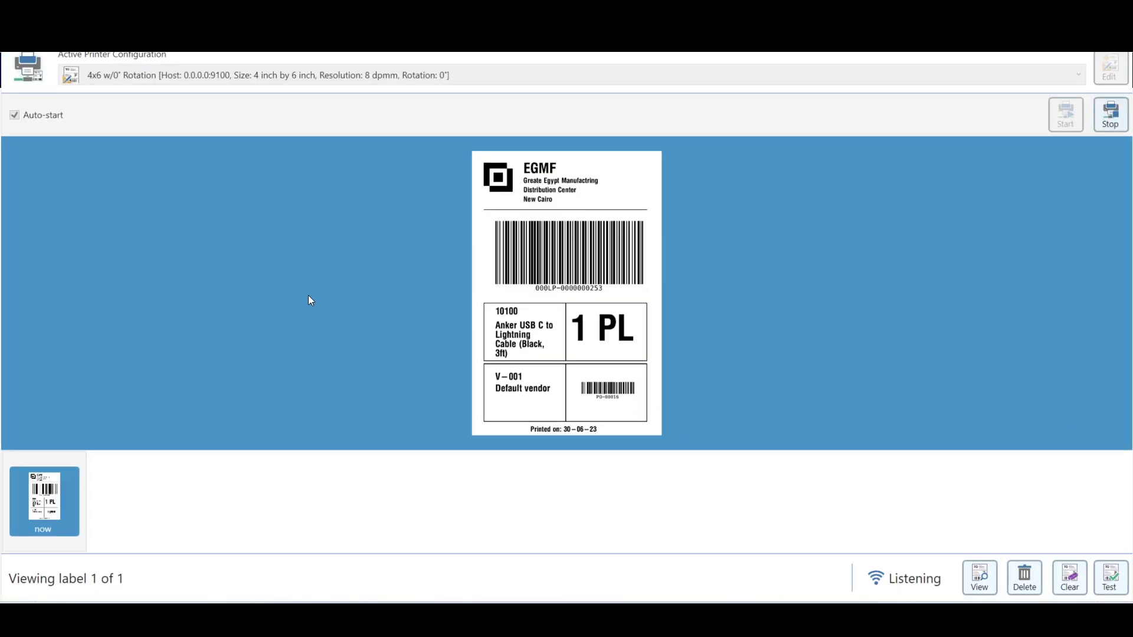